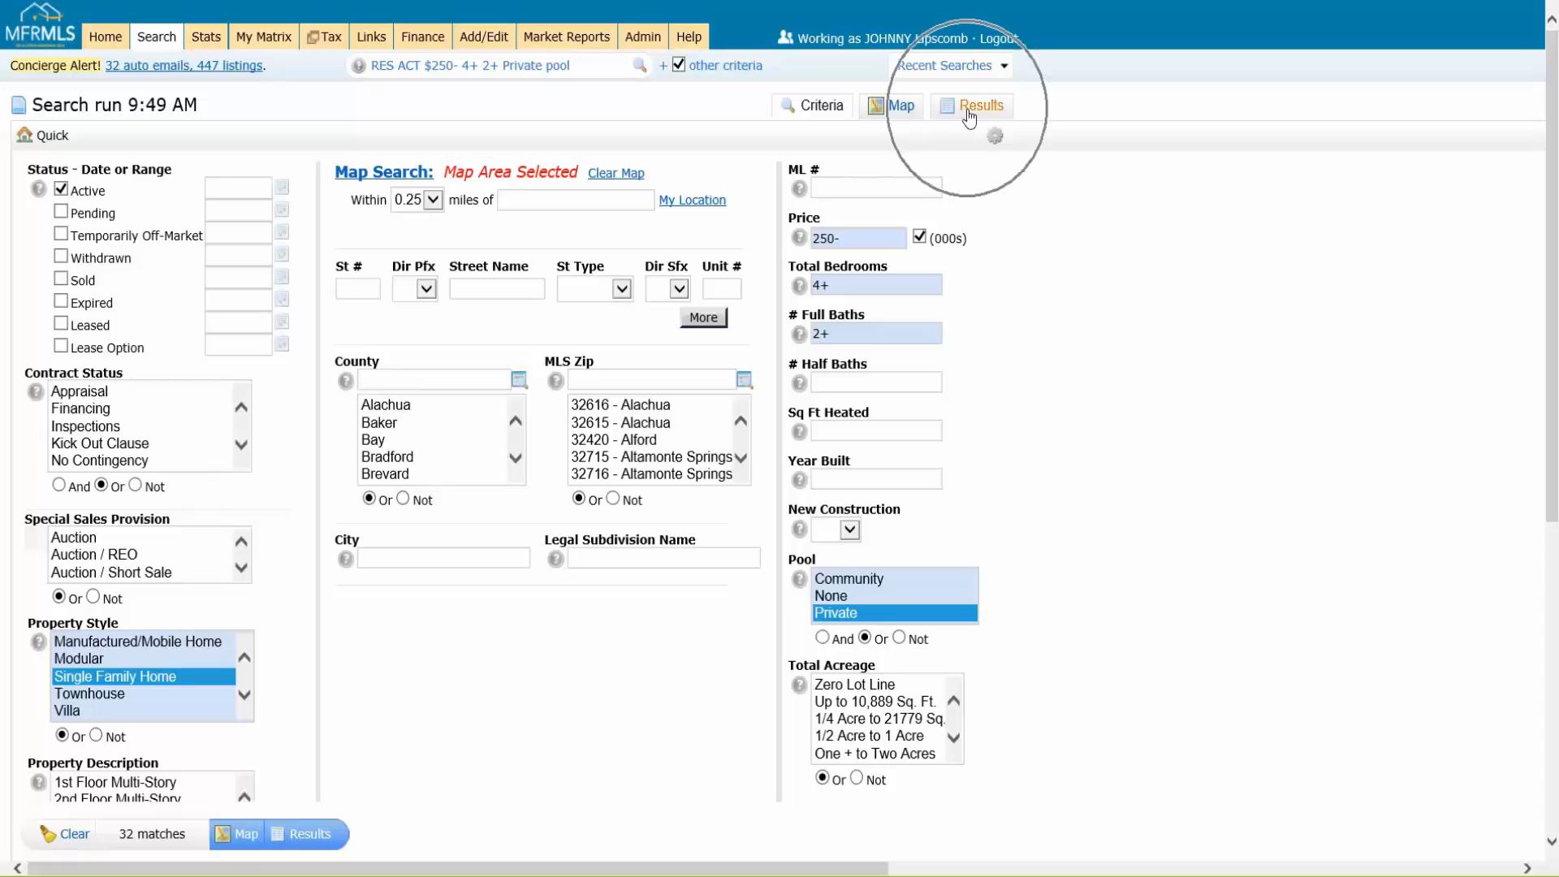
# Step: Show the search results and move the City column ahead of the Address column
pyautogui.click(321, 841)
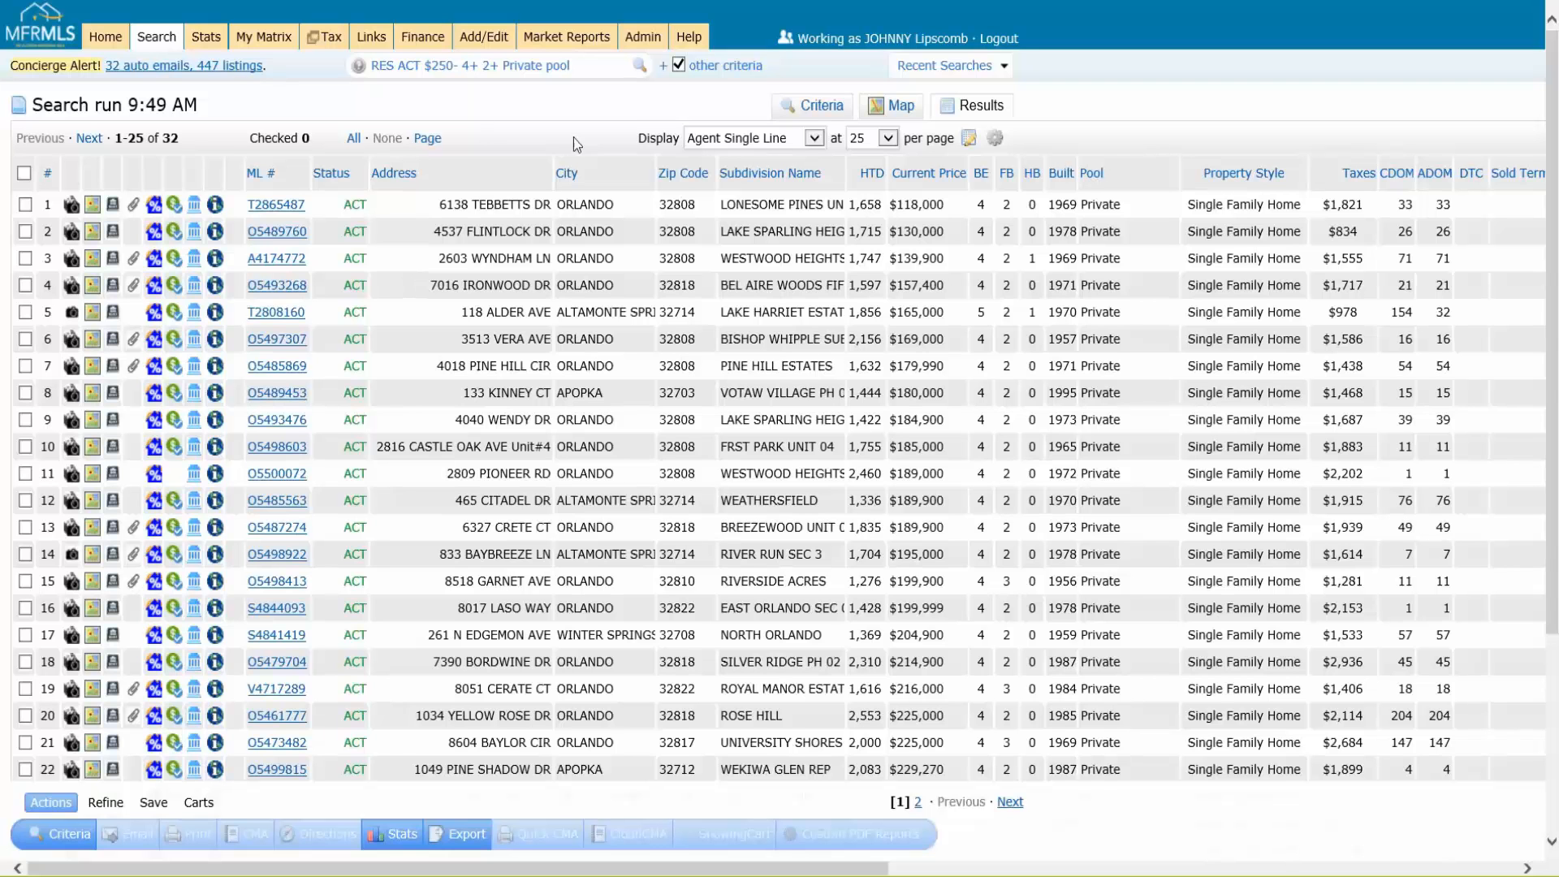
pyautogui.press('ctrl')
pyautogui.press('ctrl')
pyautogui.moveTo(469, 171); pyautogui.dragTo(630, 165)
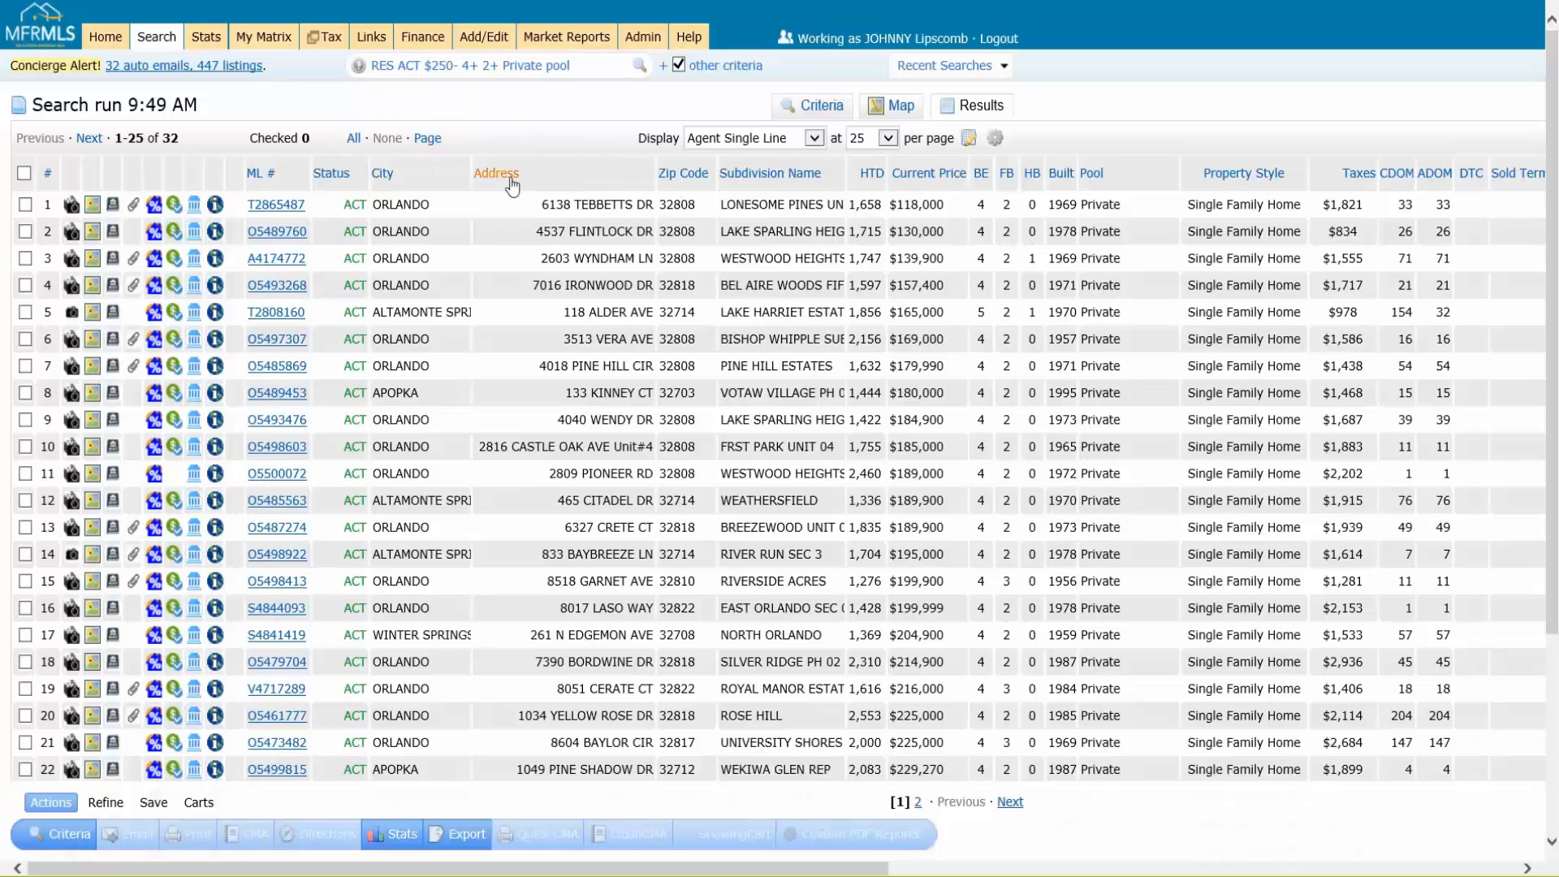
# Step: Insert a $/SqFt column into the results grid and place it directly after Current Price
pyautogui.click(579, 171)
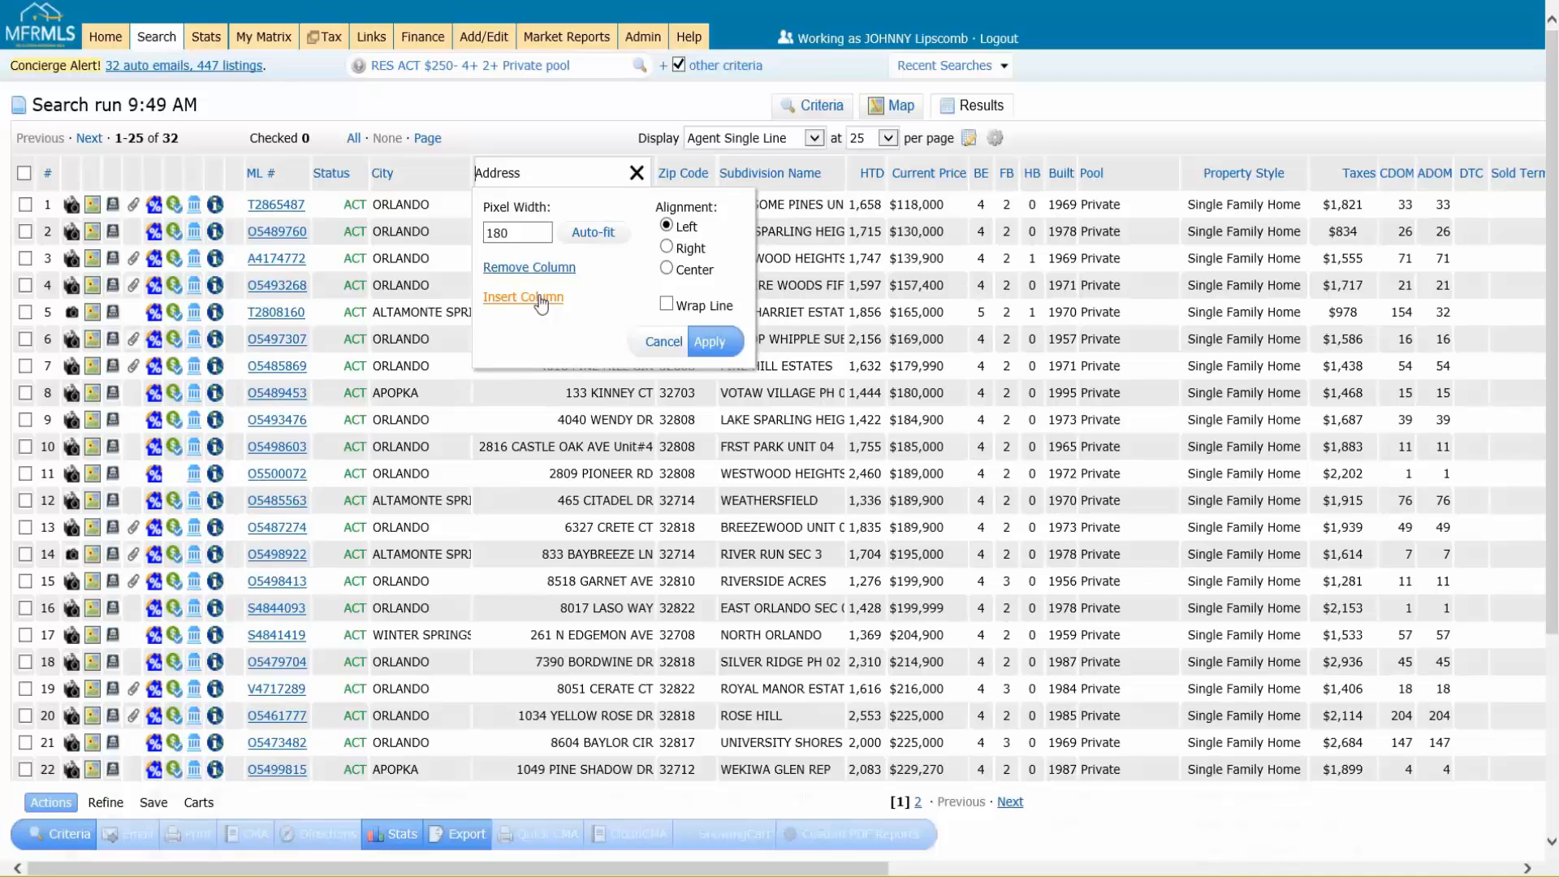
pyautogui.click(541, 301)
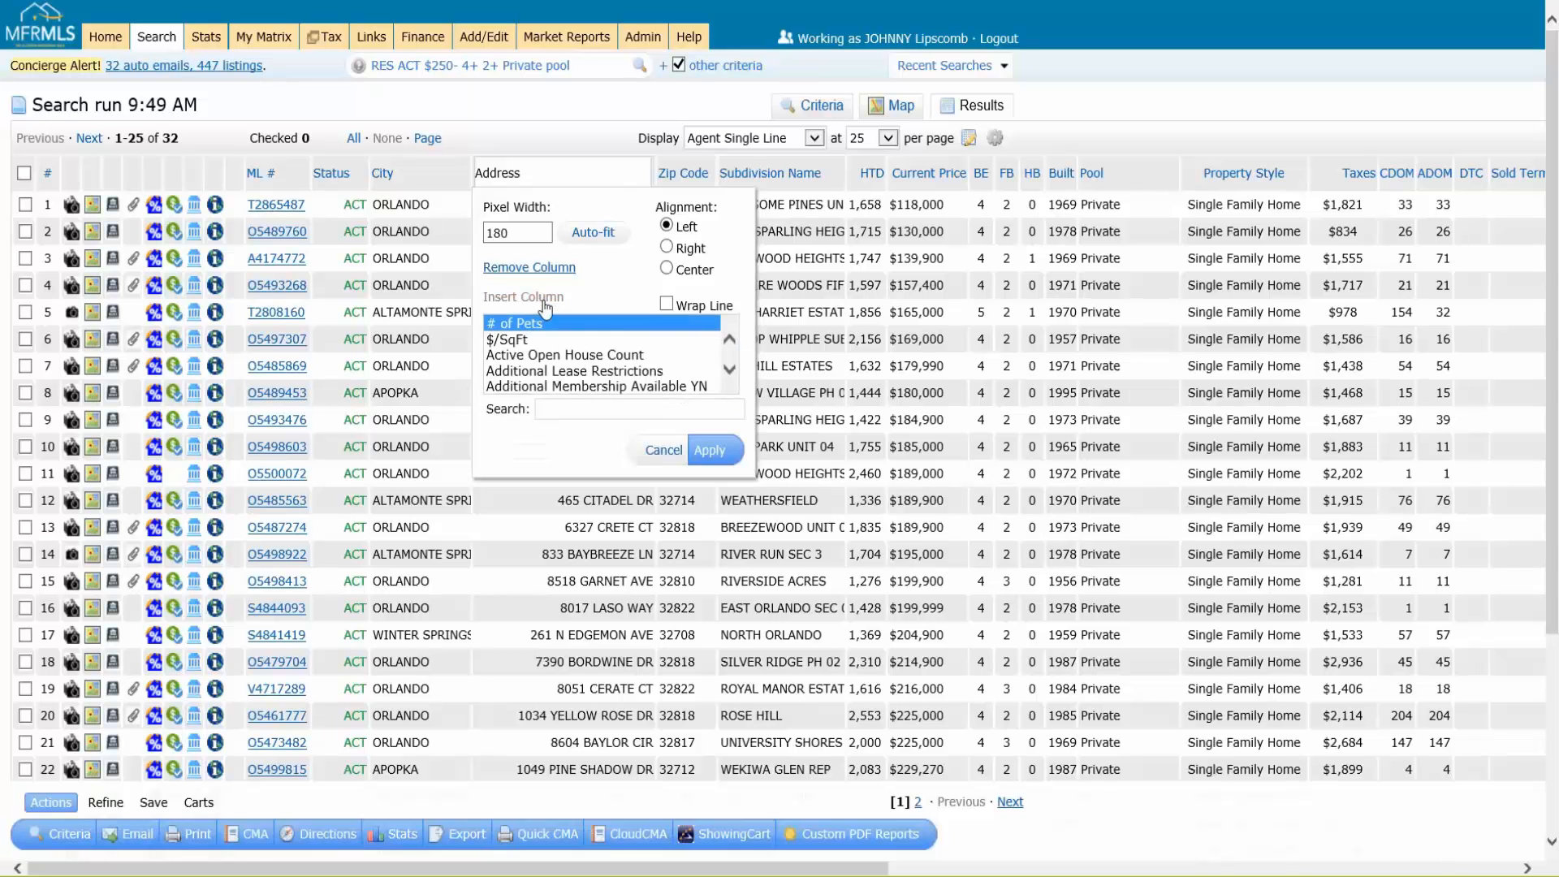
pyautogui.click(730, 370)
pyautogui.scroll(-12, 731, 370)
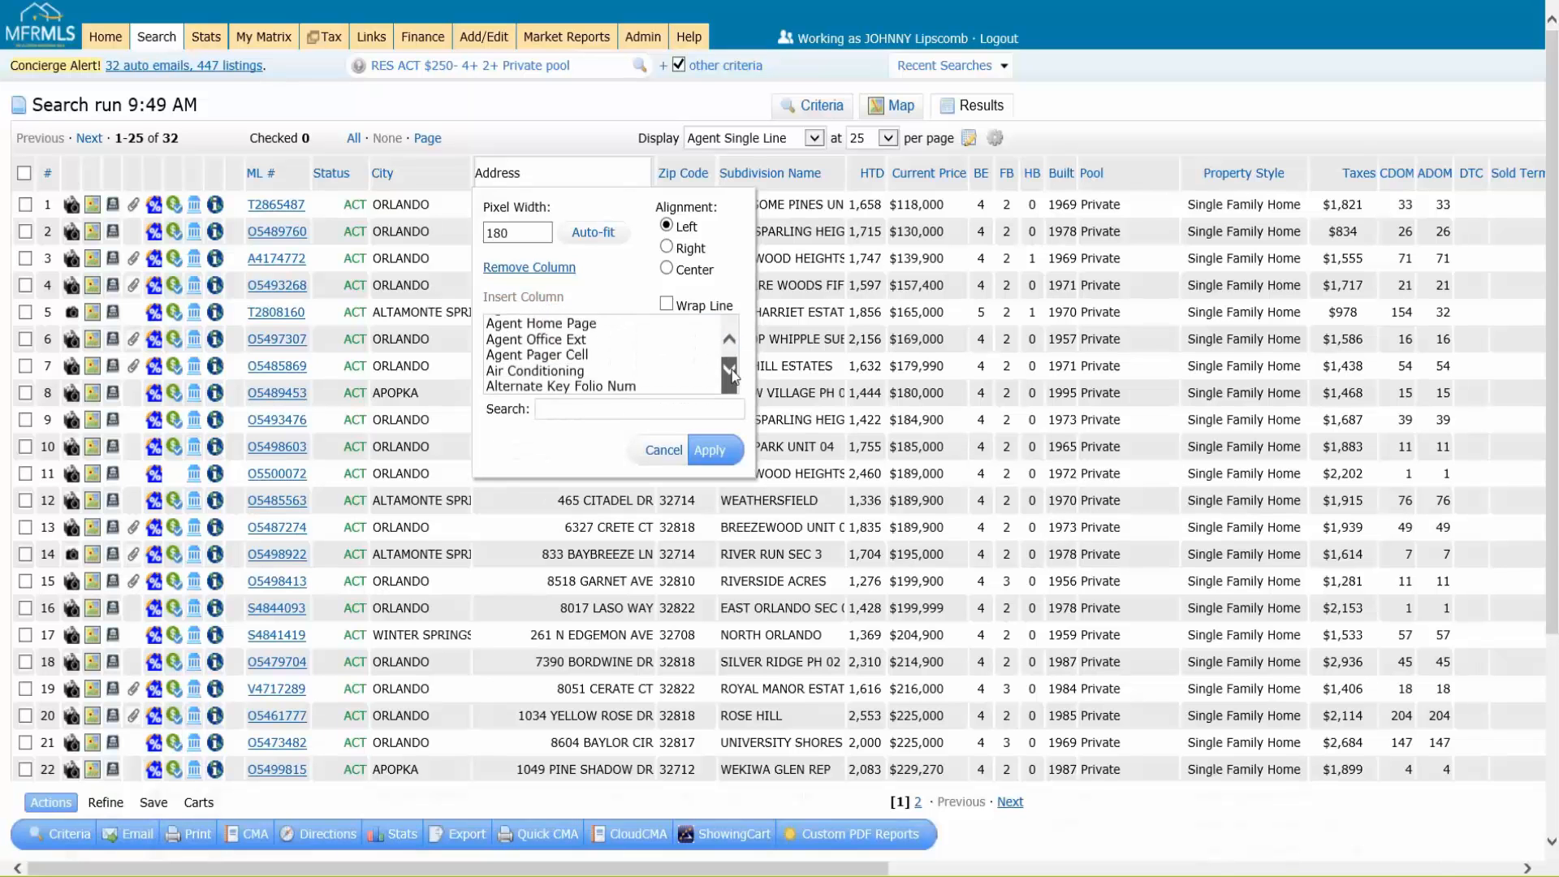
pyautogui.click(728, 340)
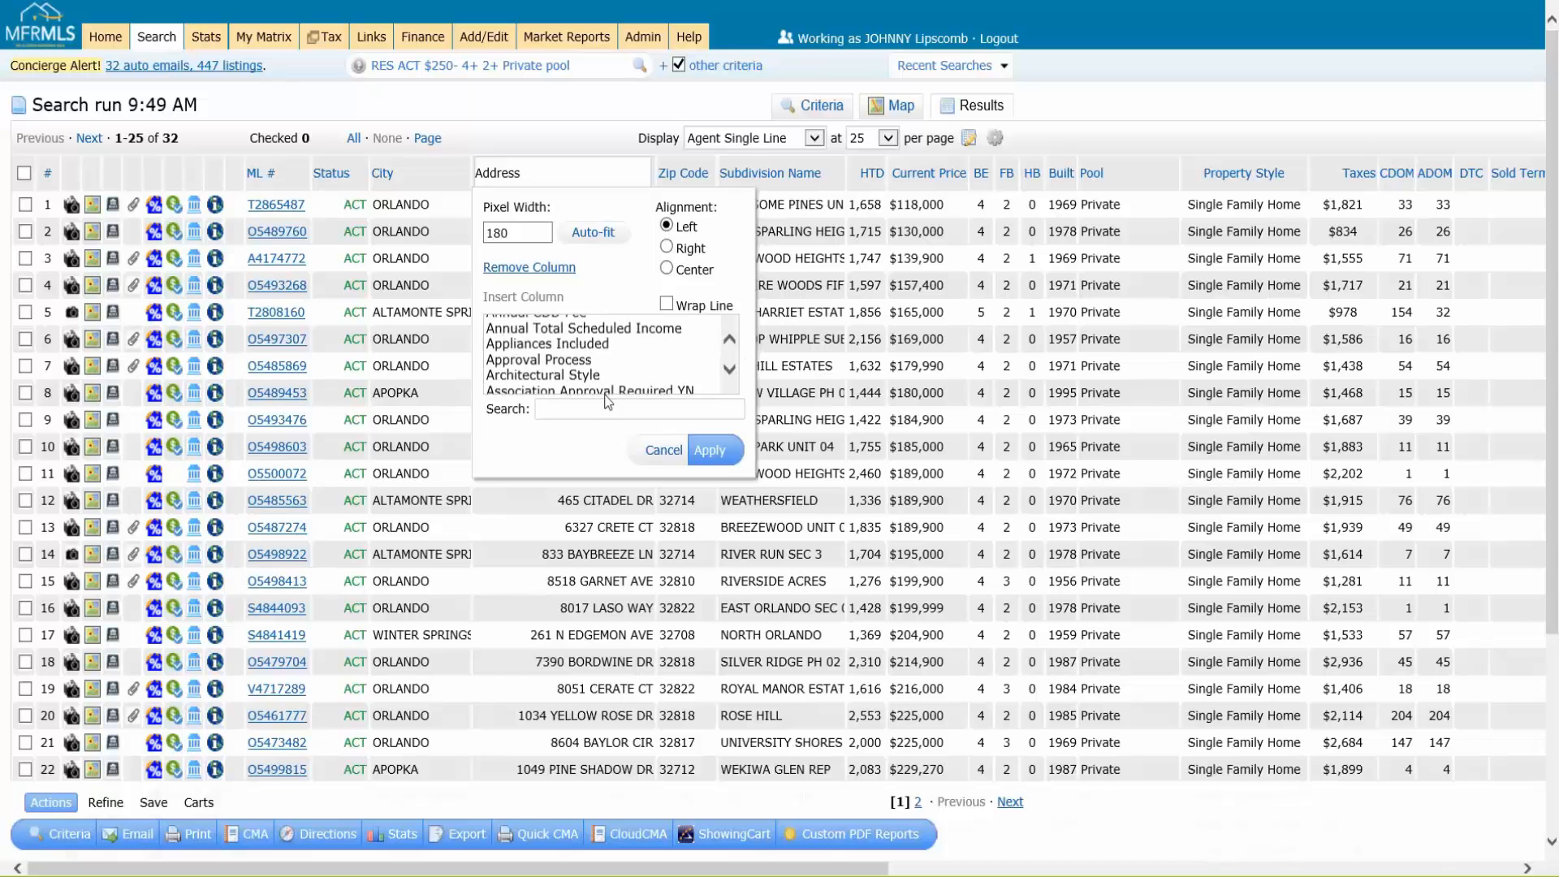
pyautogui.click(729, 341)
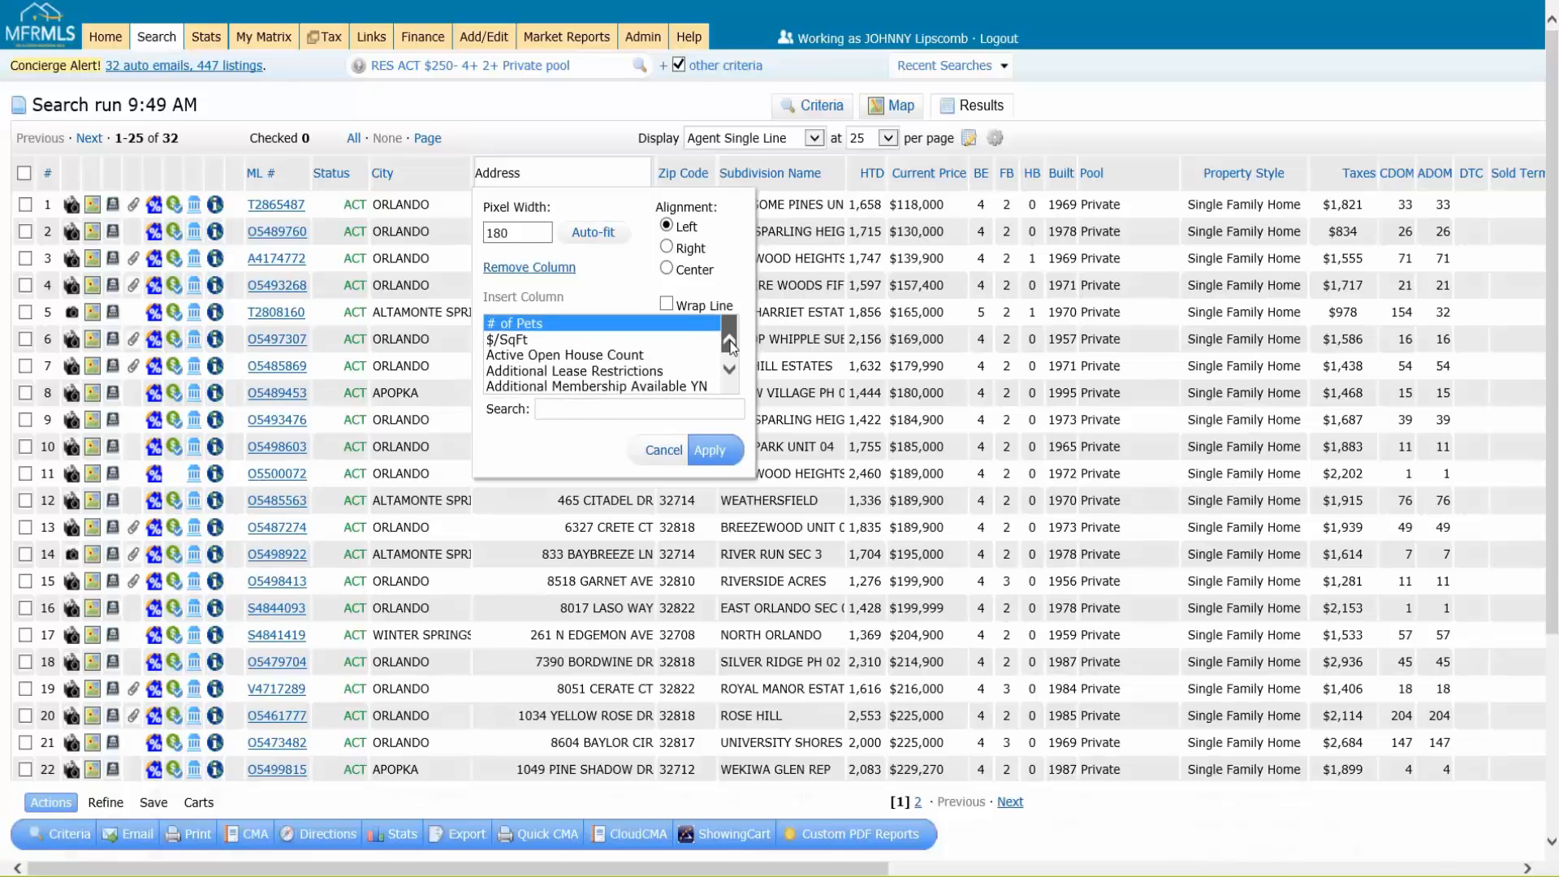
pyautogui.click(526, 340)
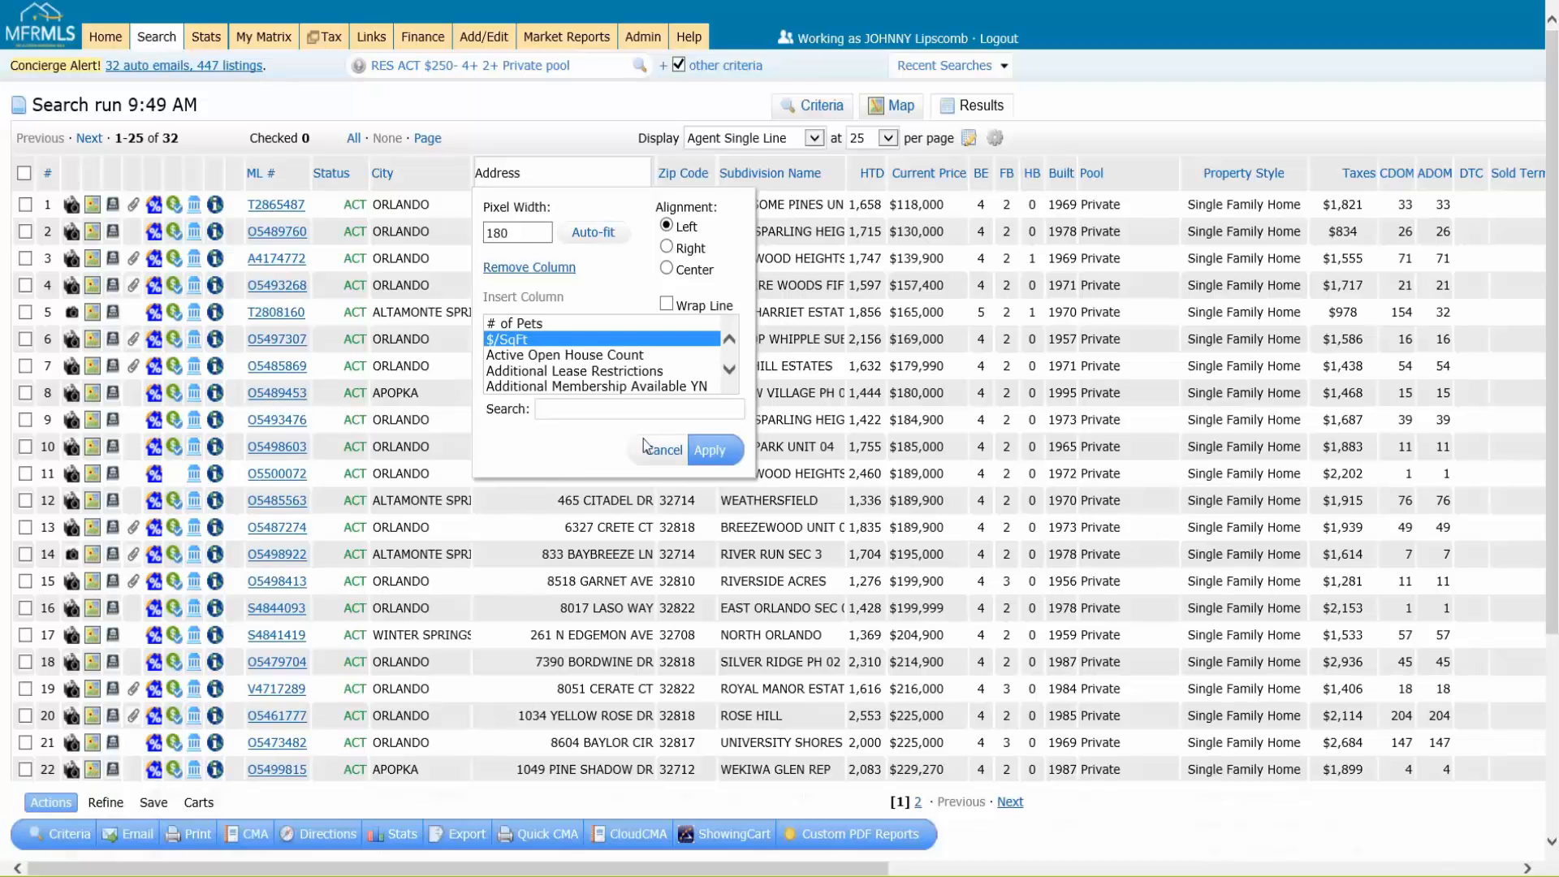
pyautogui.click(711, 455)
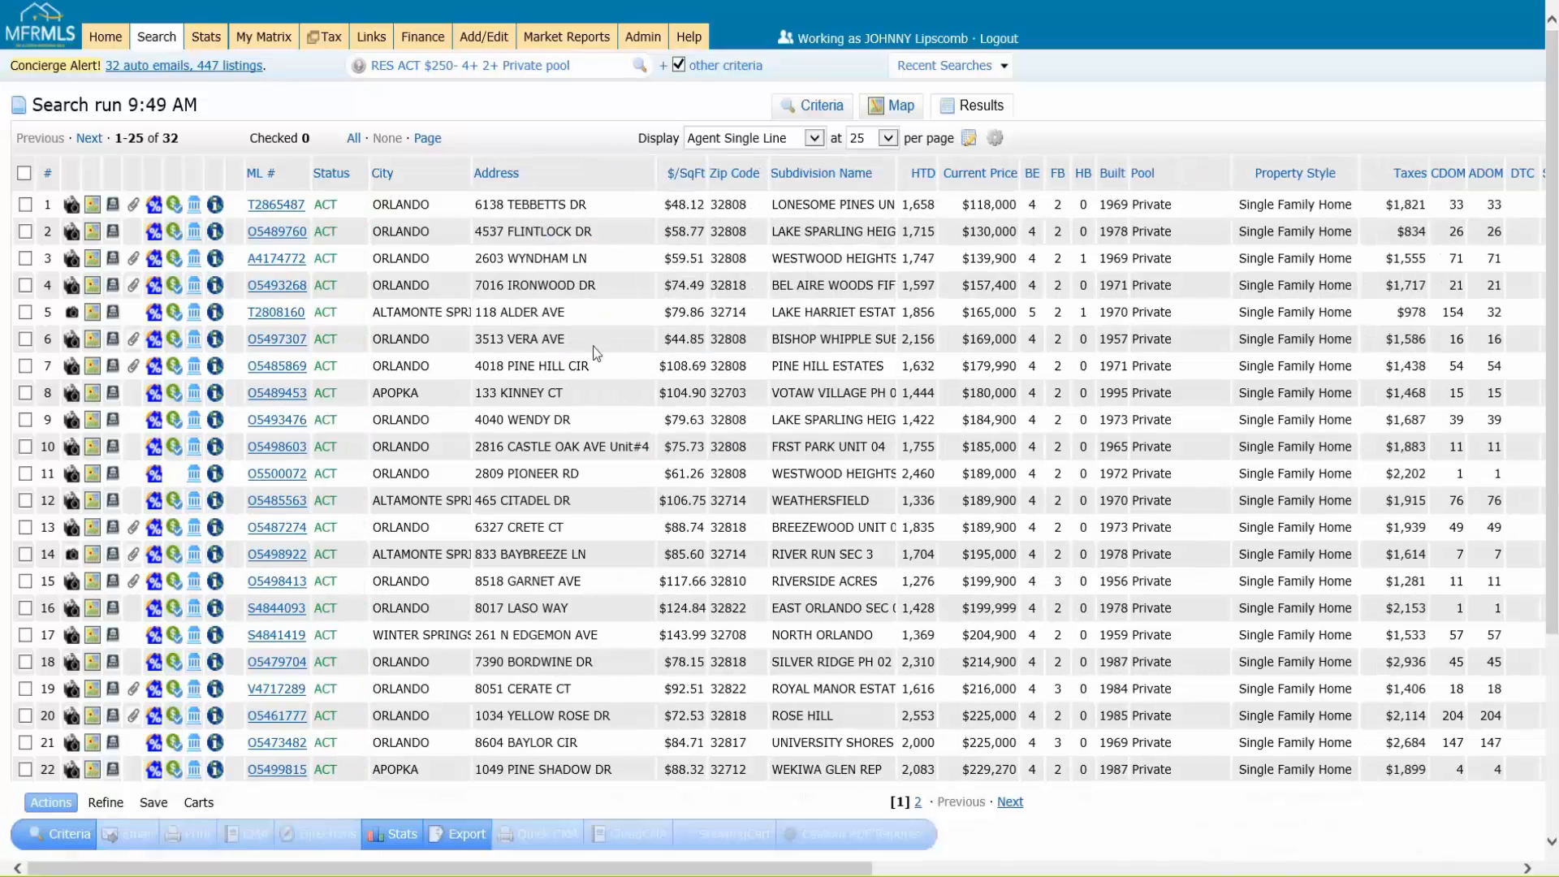
pyautogui.moveTo(679, 163); pyautogui.dragTo(1018, 156)
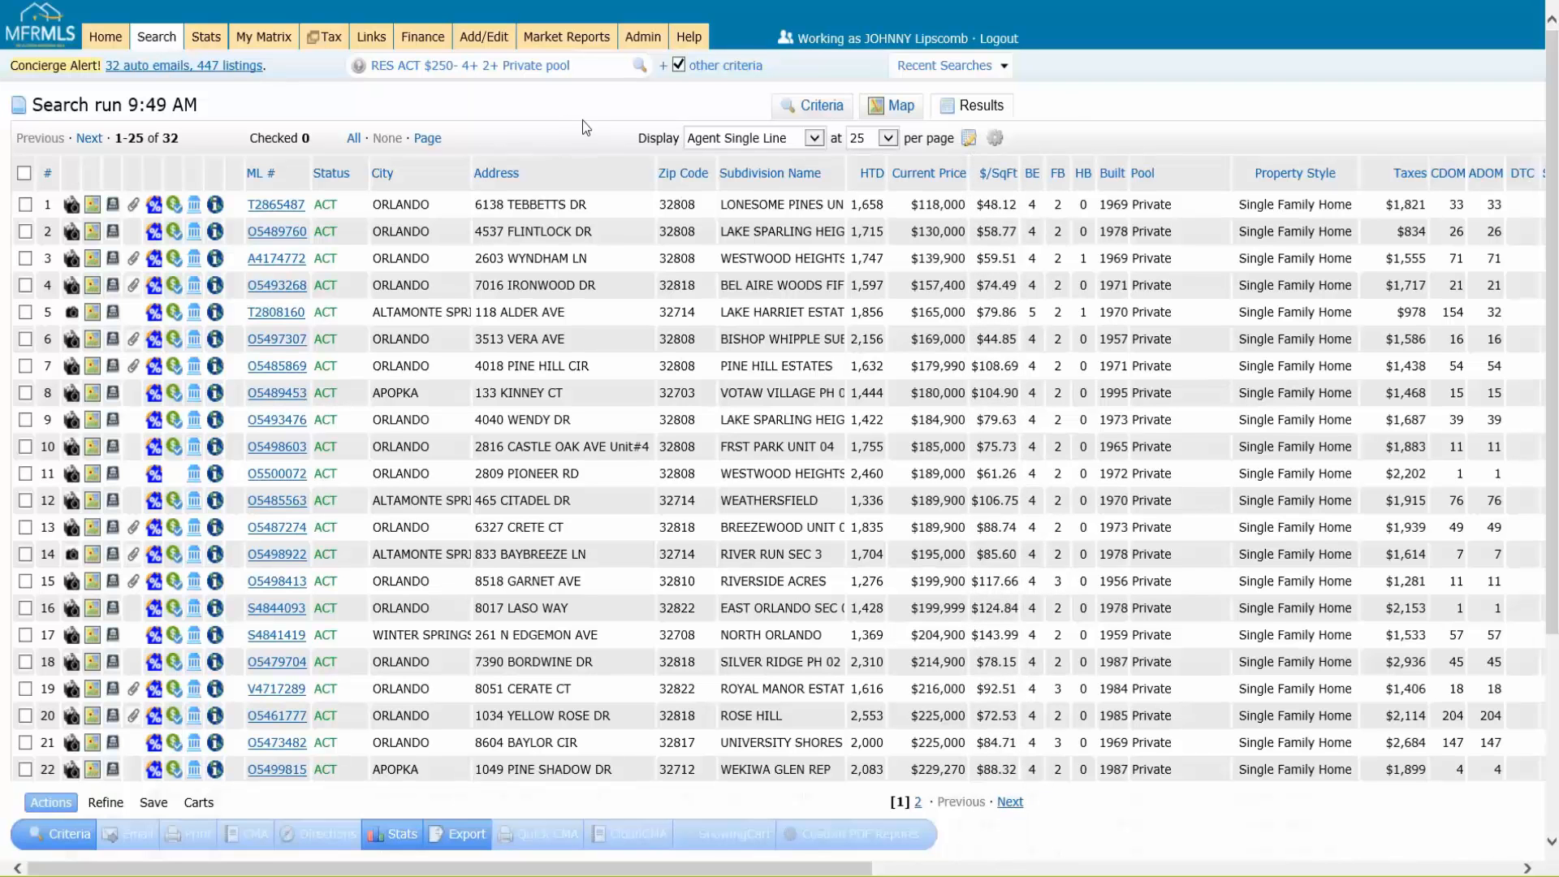
# Step: Narrow the Address column in the results grid
pyautogui.click(575, 174)
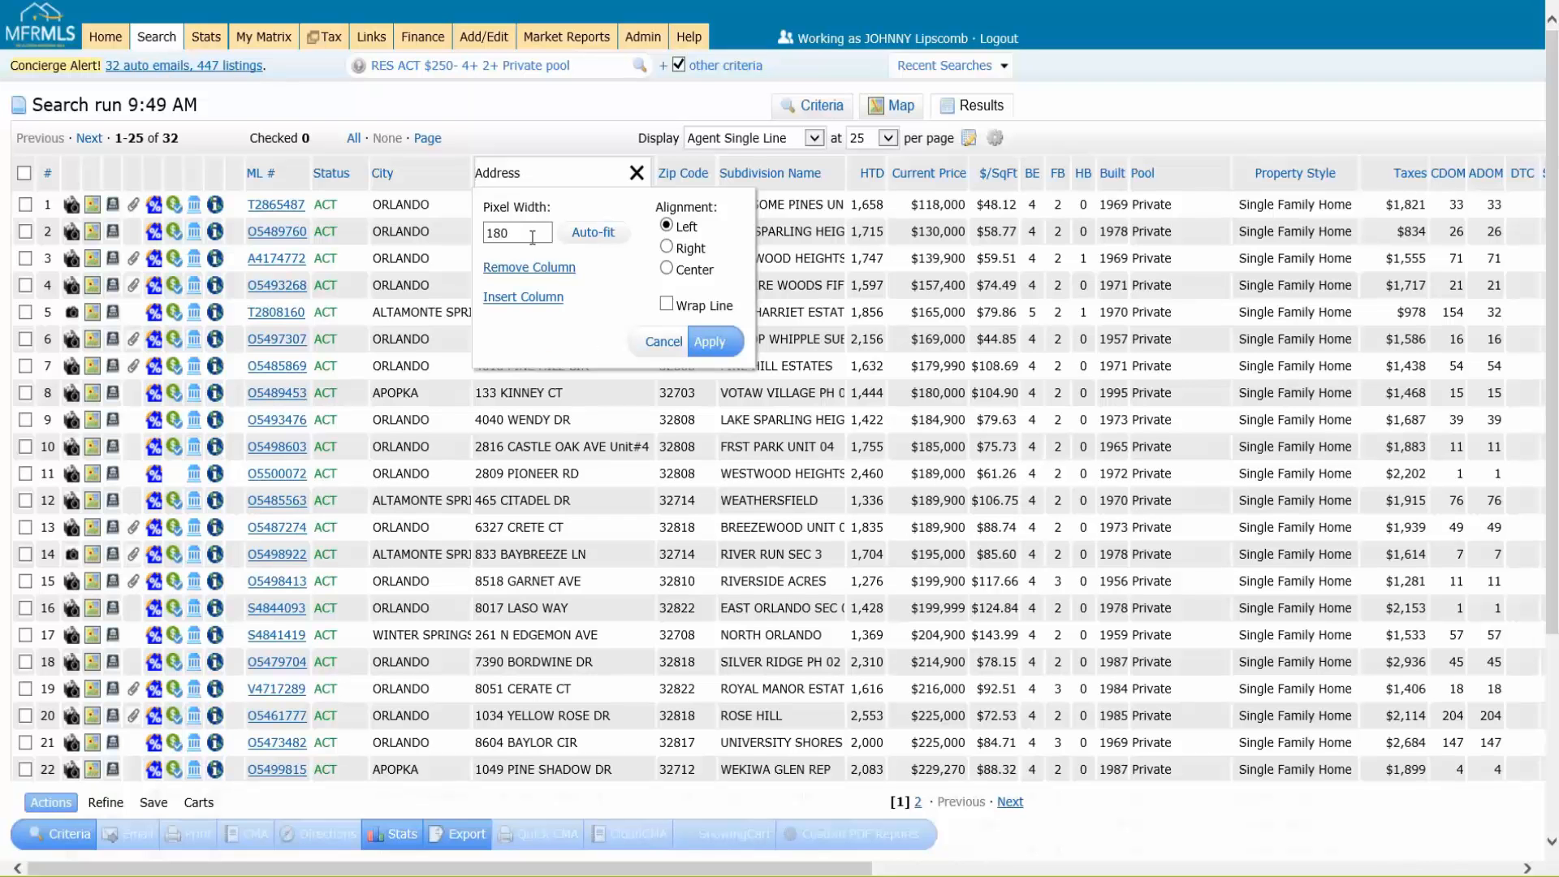
pyautogui.click(701, 355)
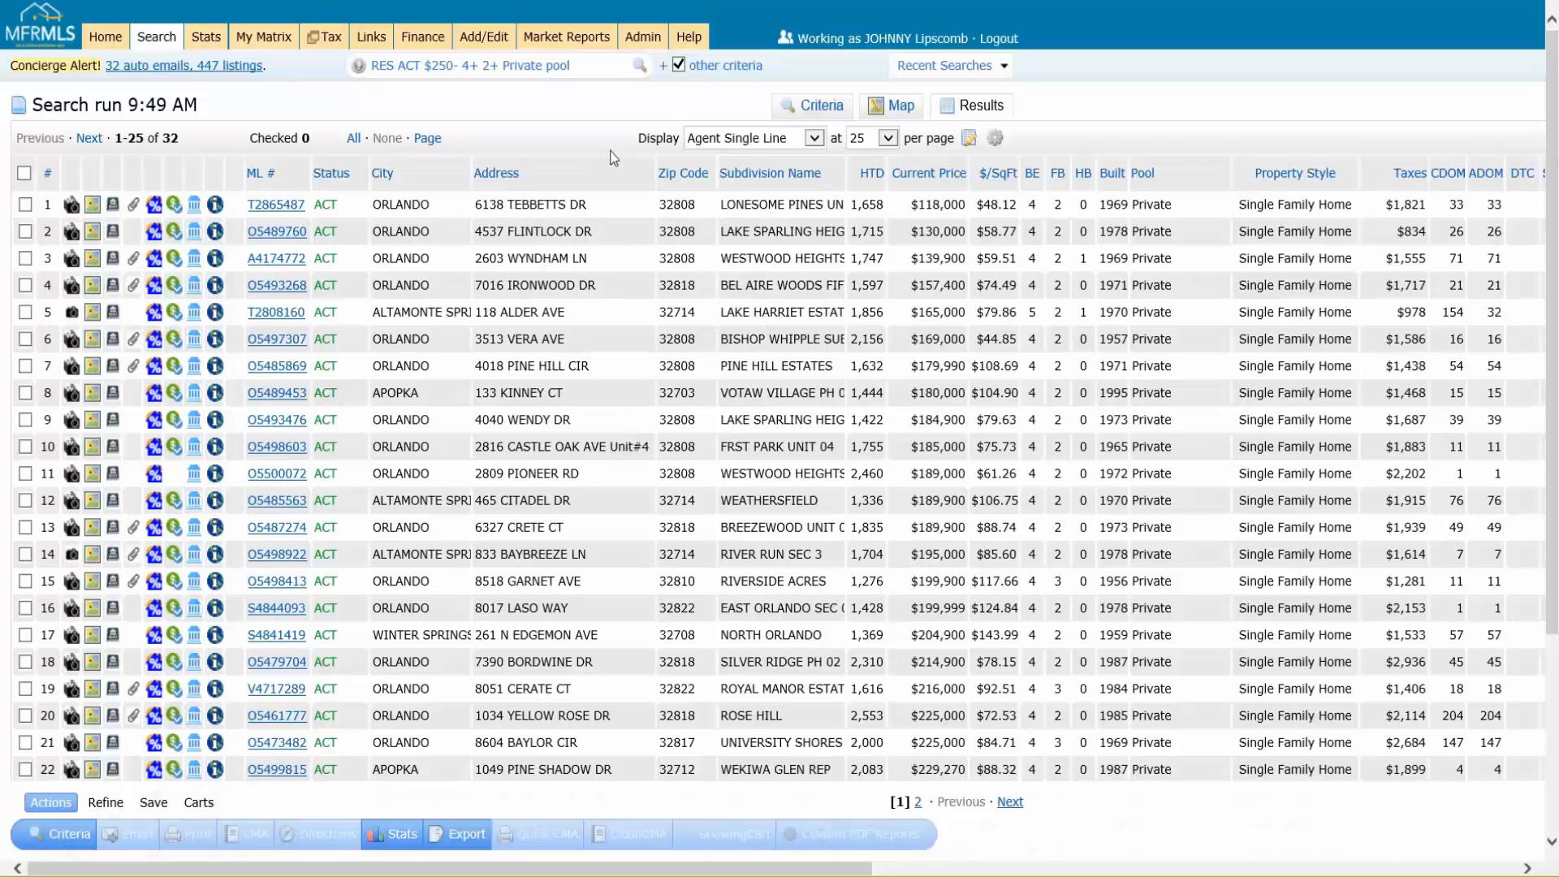
pyautogui.moveTo(660, 168); pyautogui.dragTo(601, 143)
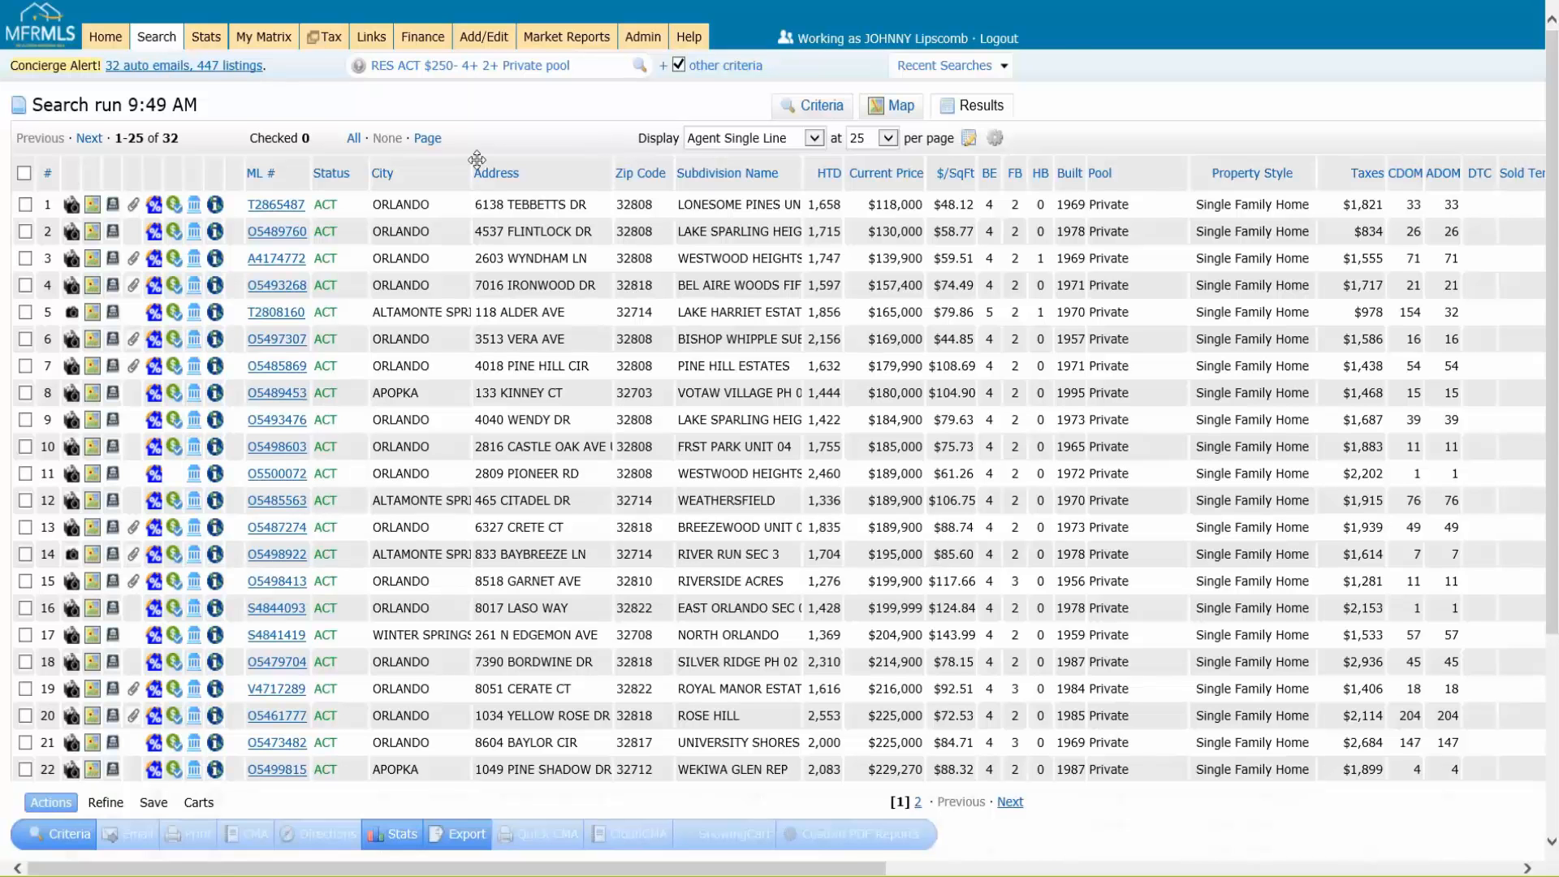
# Step: Save the customized display as a copy named "Super Awesome Results Grid"
pyautogui.click(999, 65)
pyautogui.click(737, 156)
pyautogui.click(969, 138)
pyautogui.moveTo(860, 187); pyautogui.dragTo(718, 199)
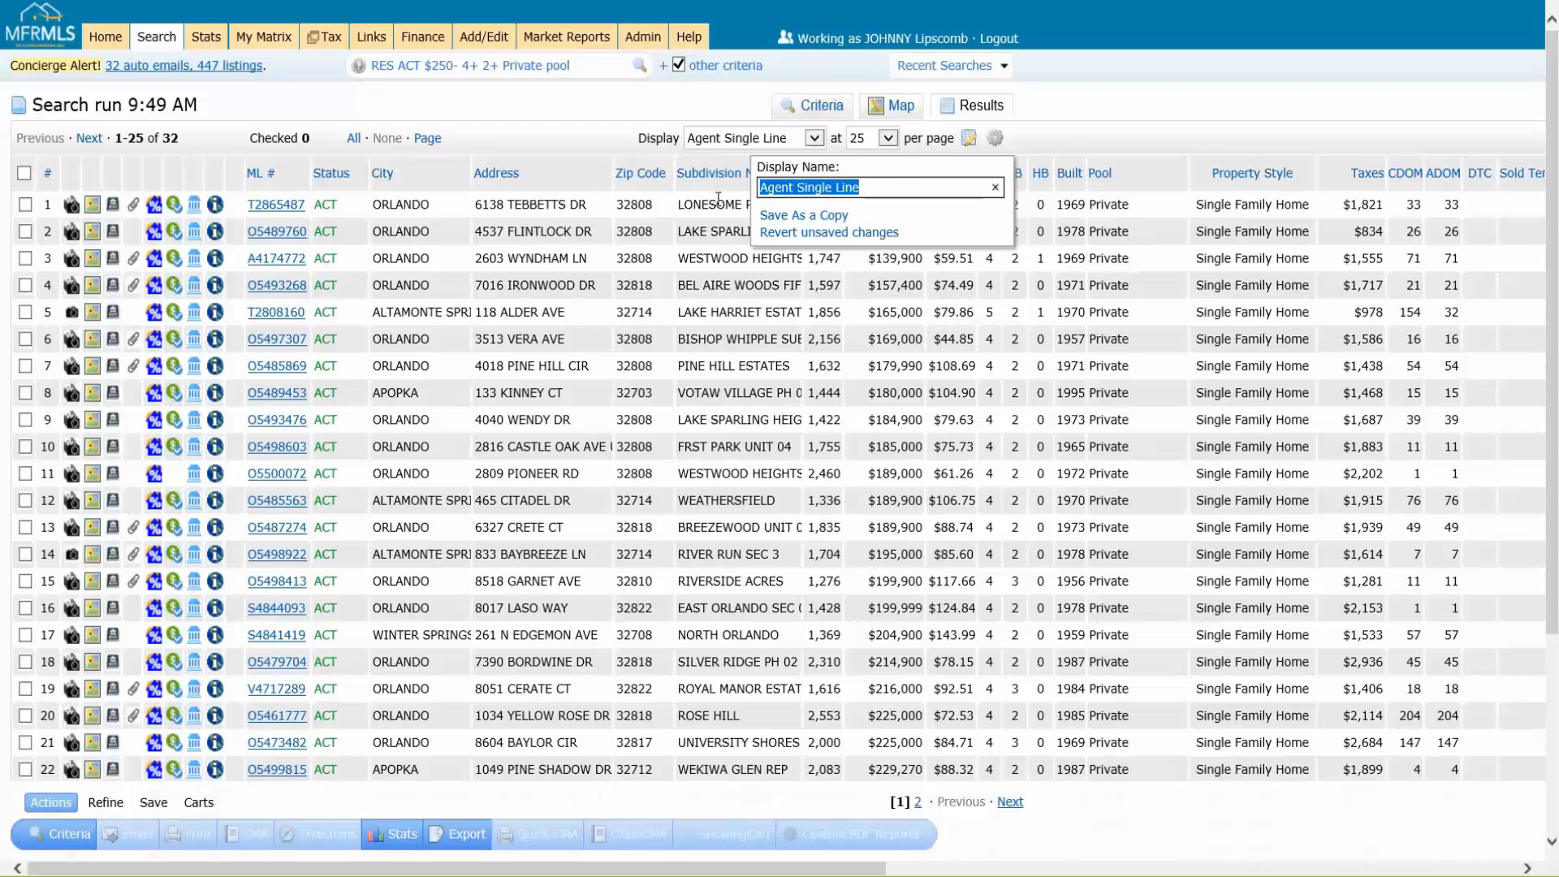
pyautogui.write('Super Awe')
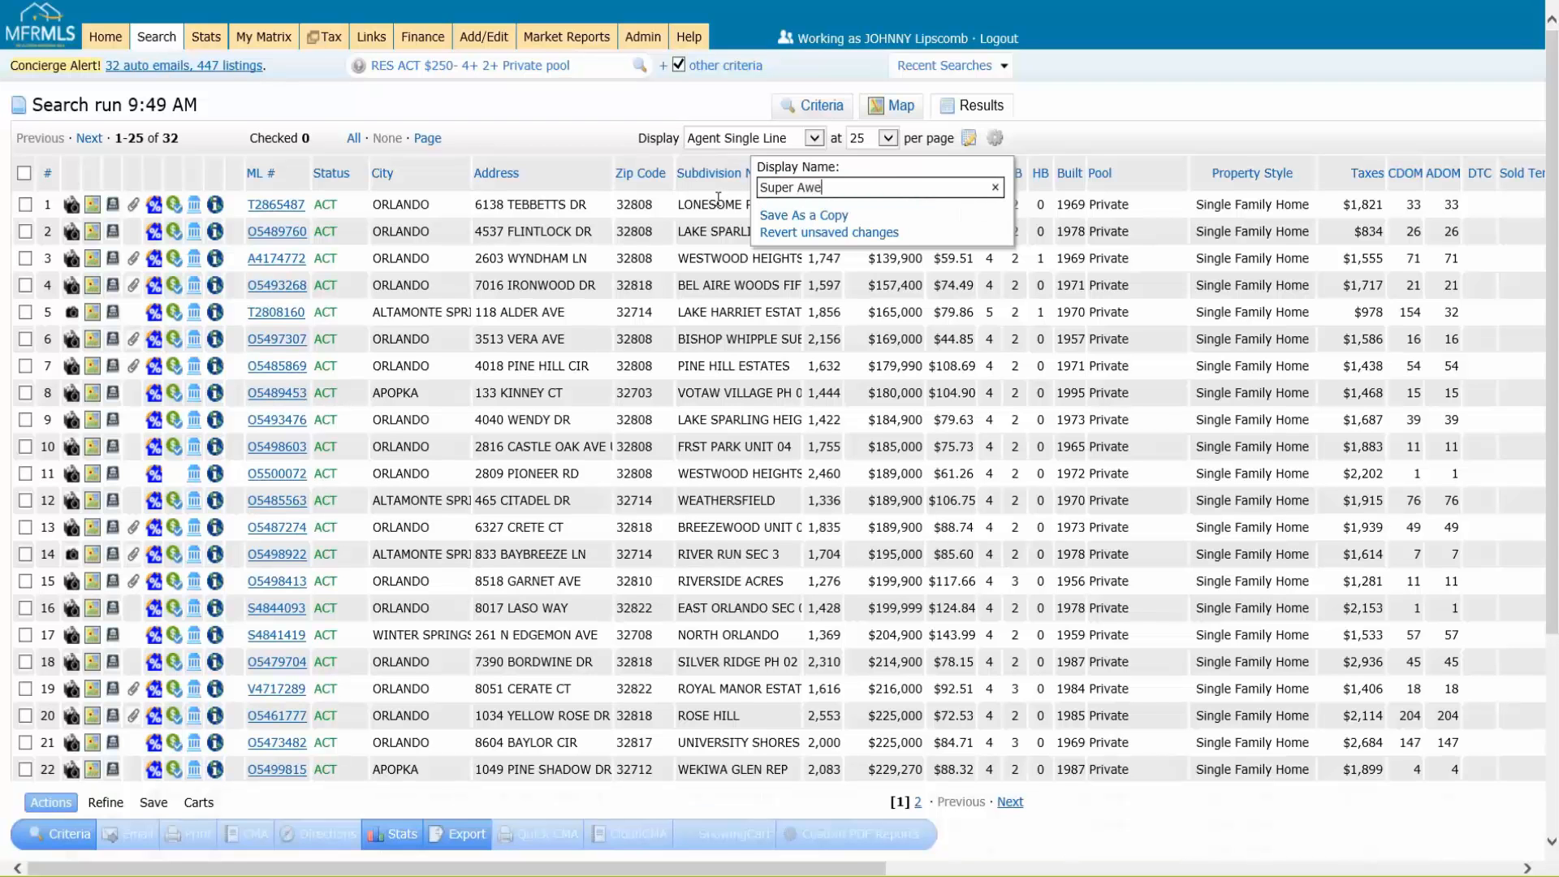
pyautogui.write('some Results Grid')
pyautogui.click(800, 217)
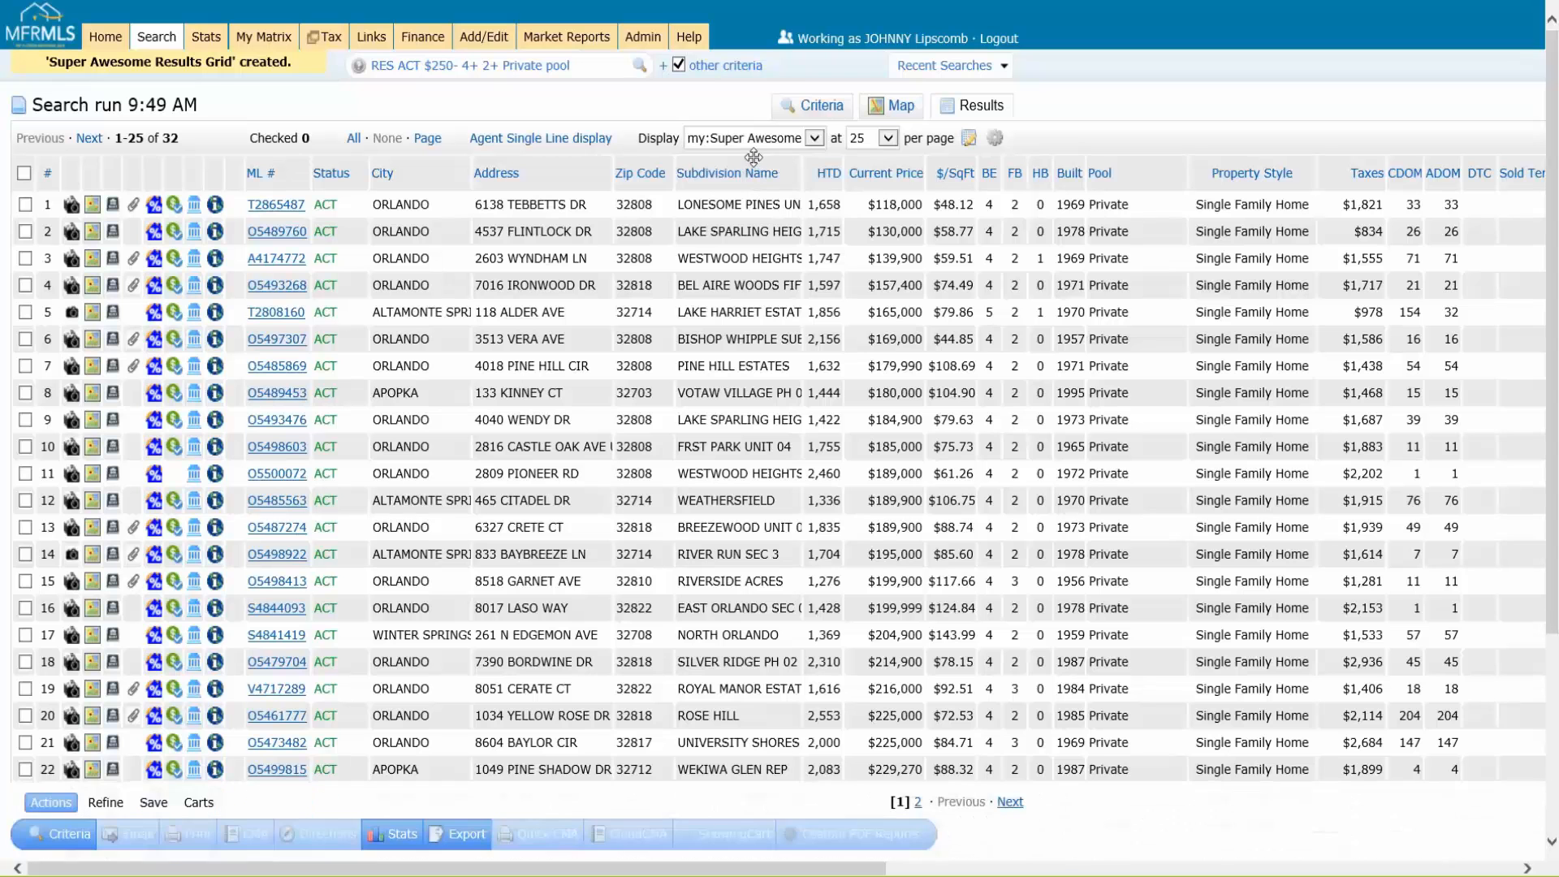
# Step: Look up the saved grid among the available displays and switch the results to the Agent Single Line display
pyautogui.press('ctrl')
pyautogui.press('ctrl')
pyautogui.click(733, 145)
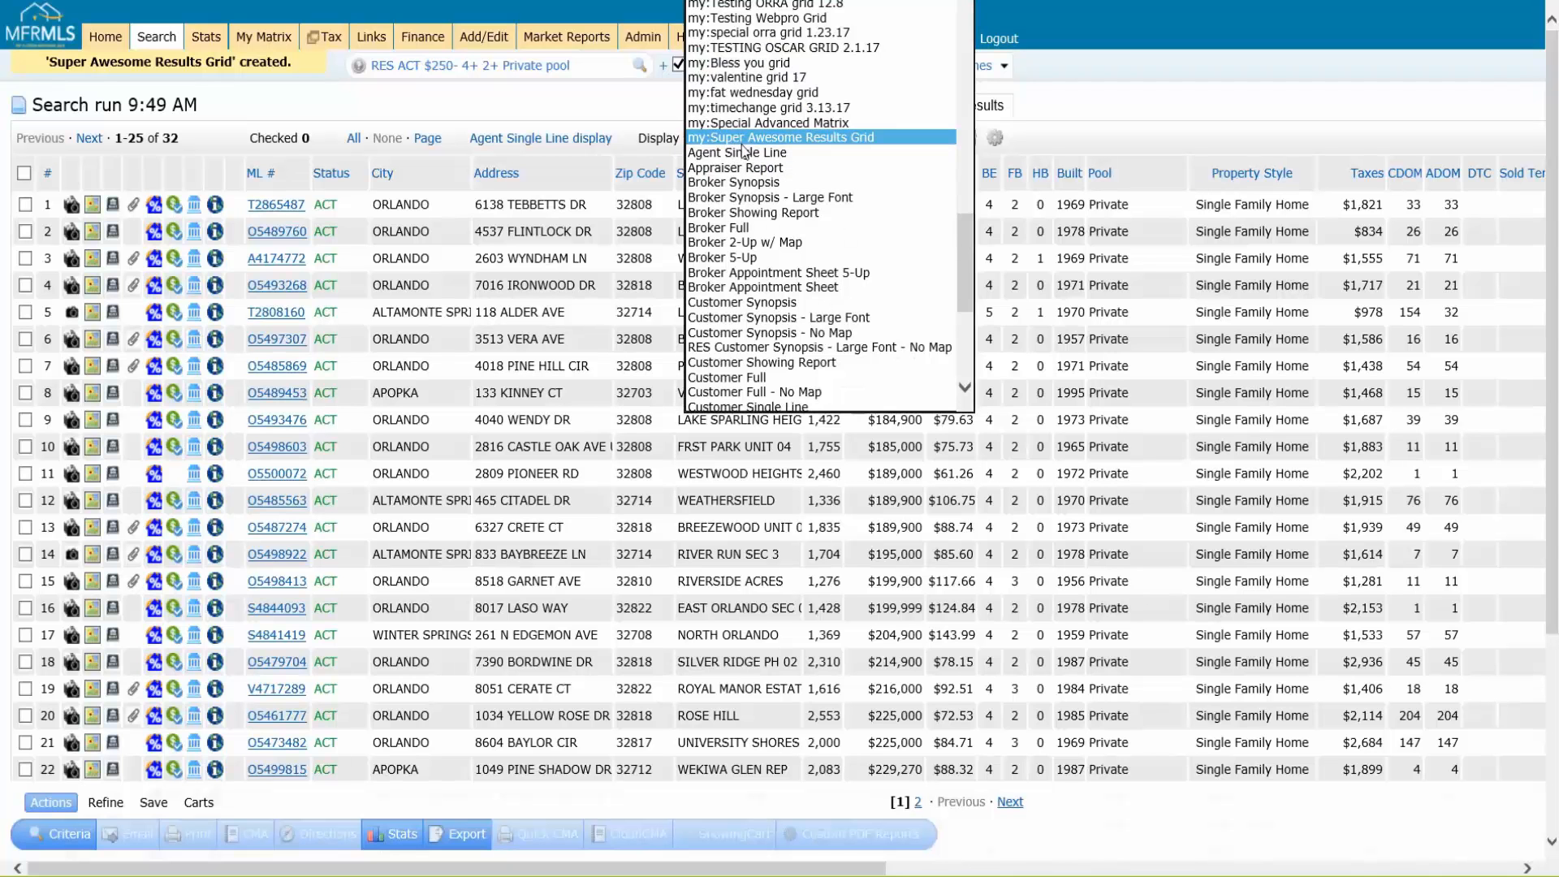
pyautogui.press('ctrl')
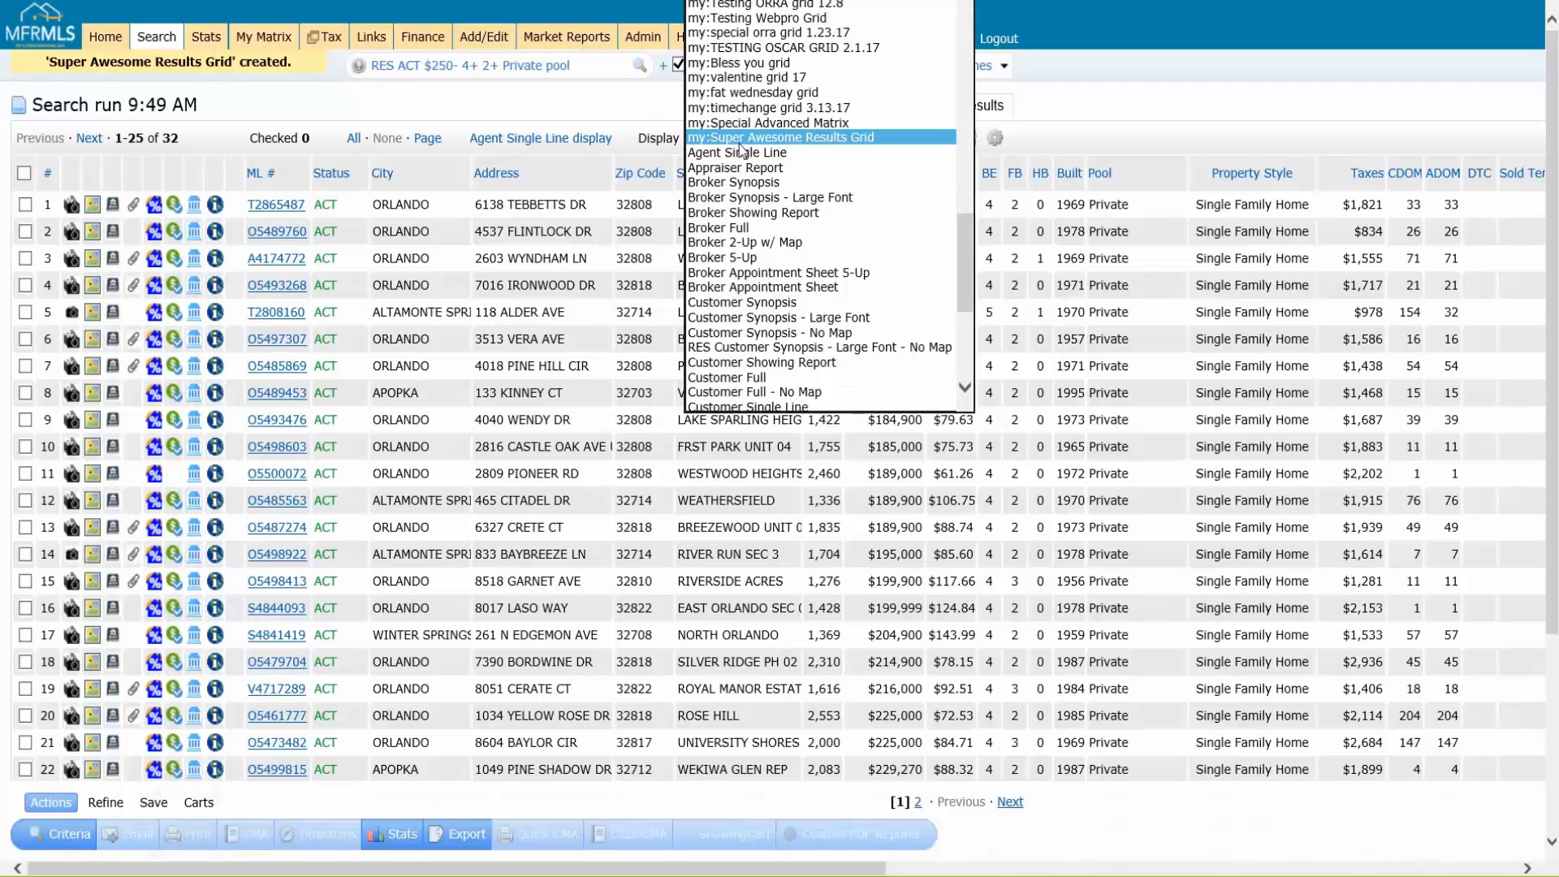
pyautogui.click(557, 138)
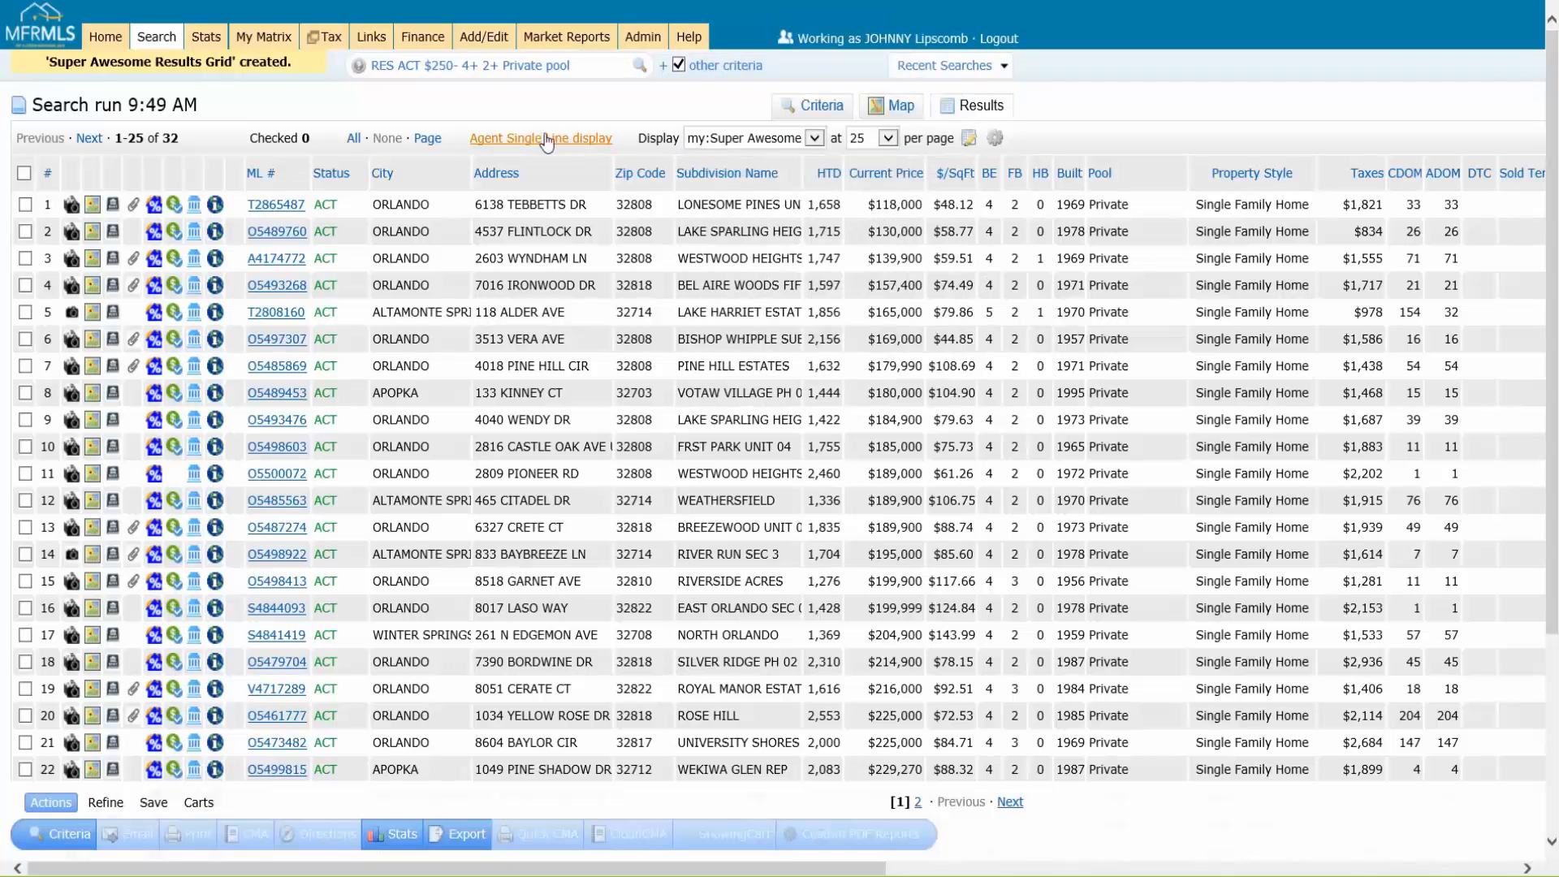
# Step: Revisit the search criteria, return to the results and switch the display to my:Super Awesome Results Grid
pyautogui.click(820, 107)
pyautogui.click(969, 114)
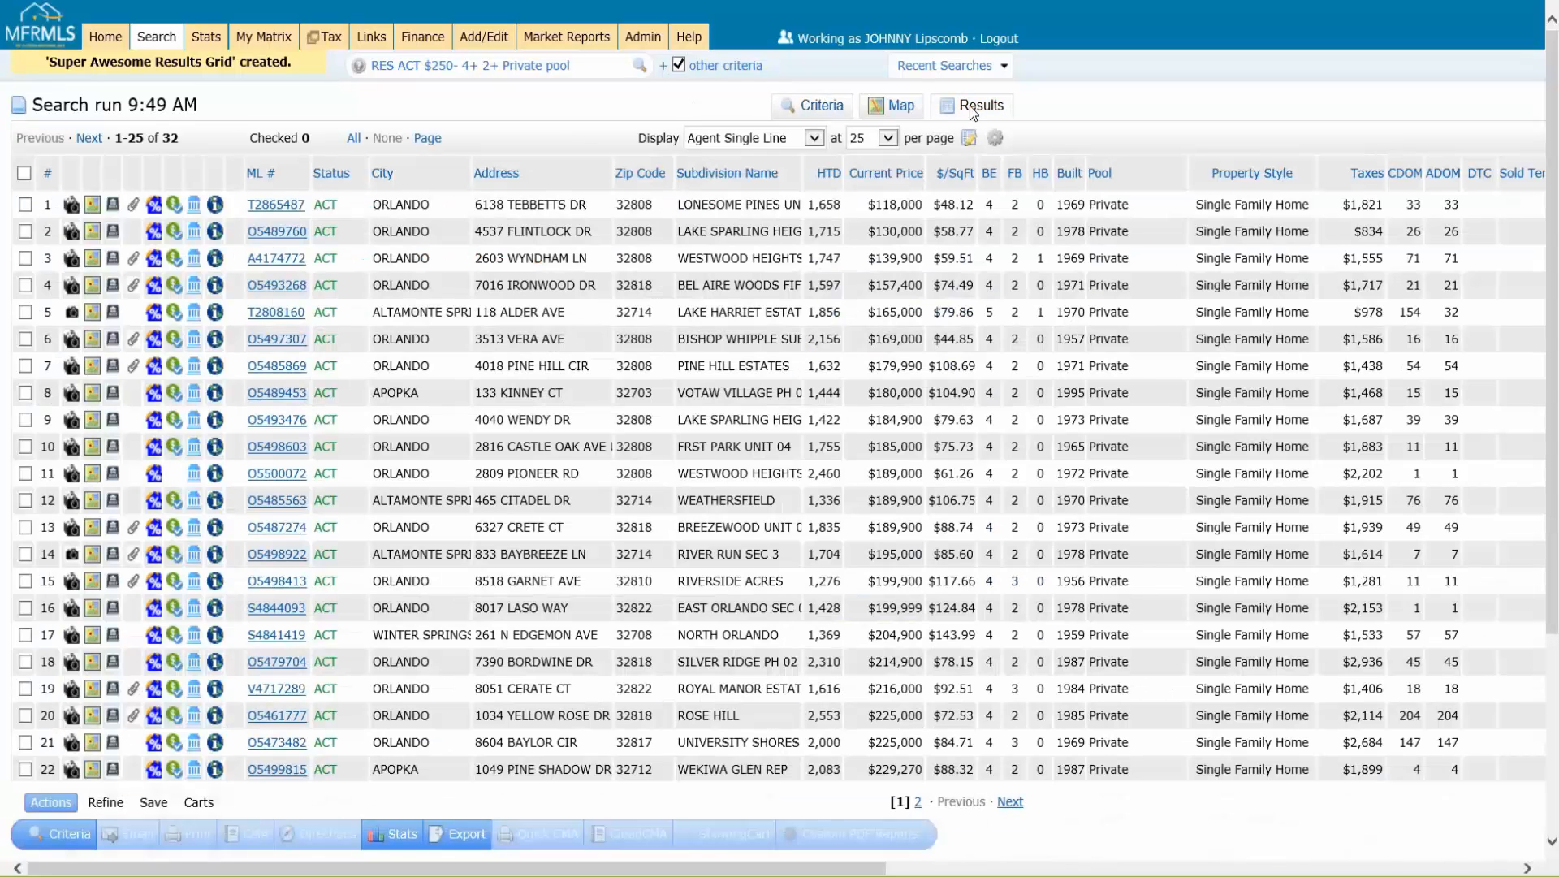
pyautogui.click(742, 139)
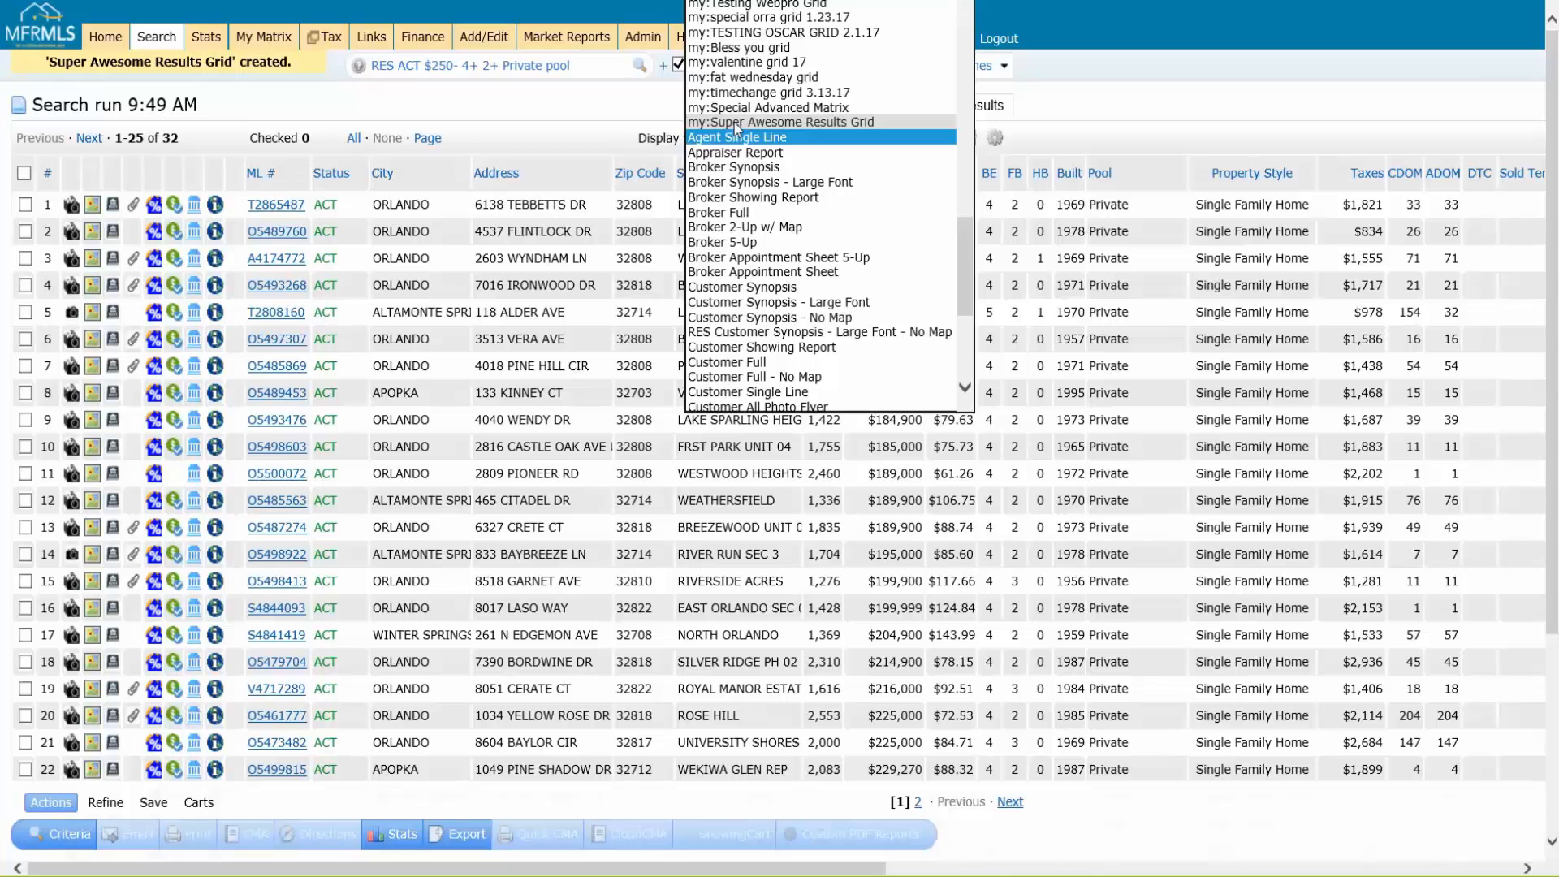
pyautogui.click(740, 122)
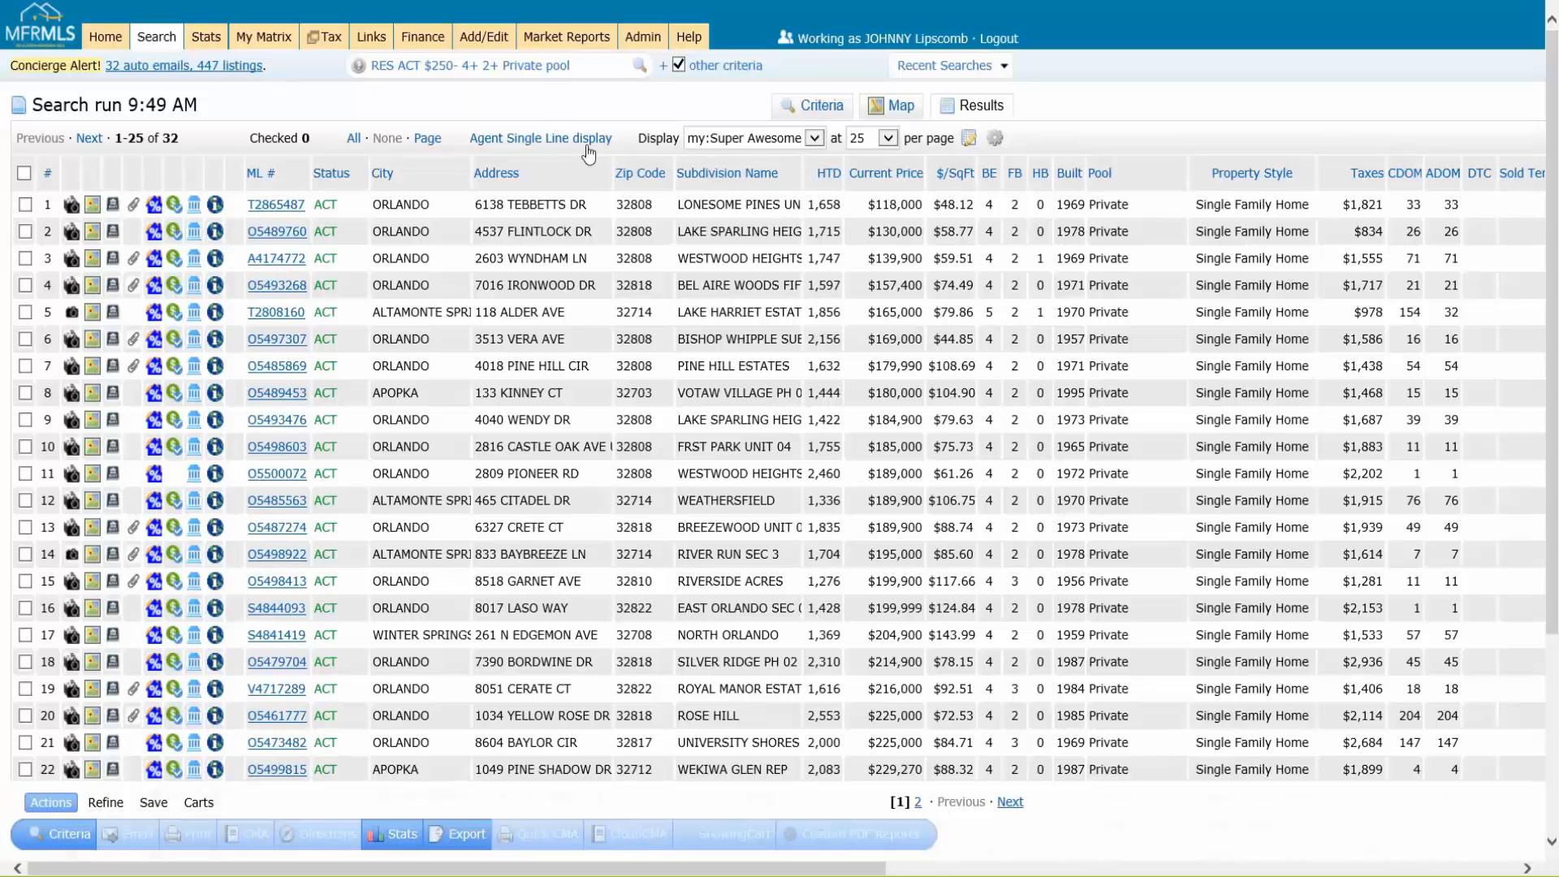
# Step: Set the current display, sort order and count per page as the Search starting default
pyautogui.click(537, 147)
pyautogui.click(749, 147)
pyautogui.click(995, 141)
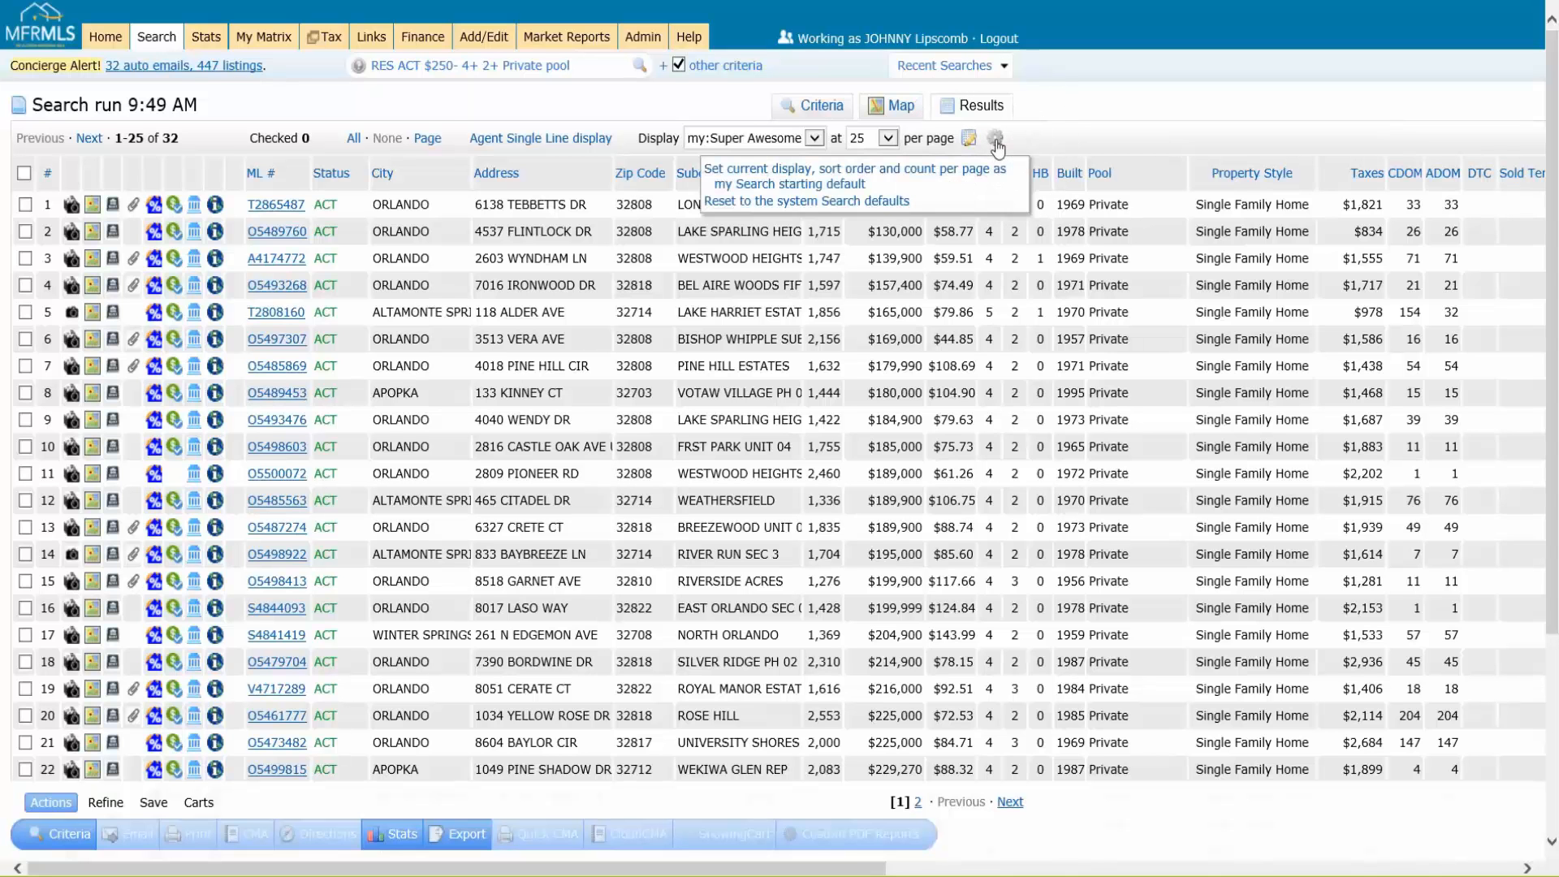
pyautogui.click(791, 184)
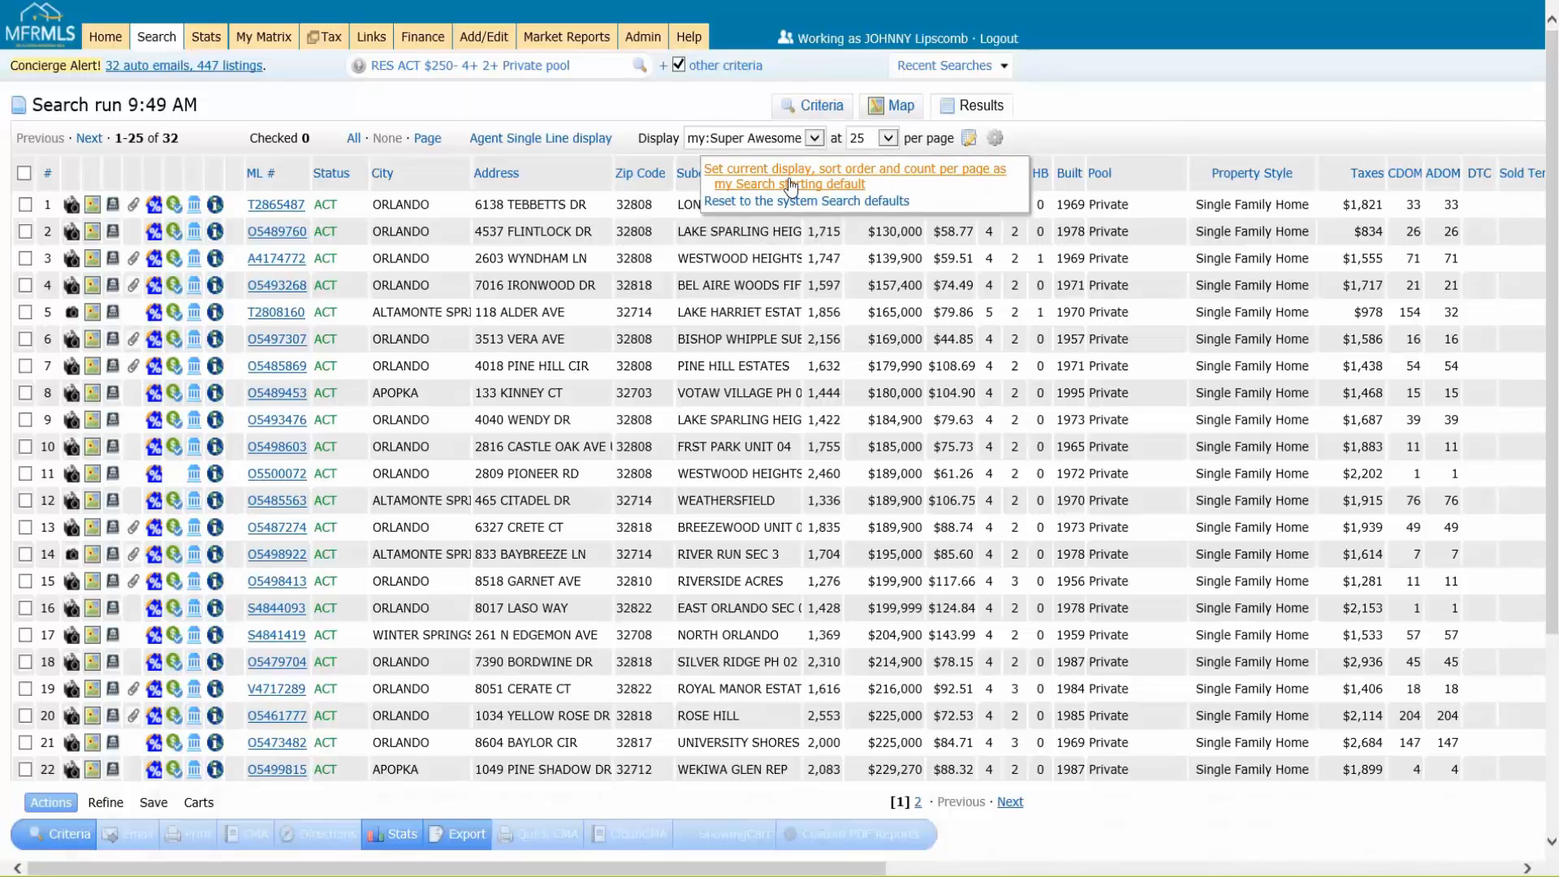
pyautogui.press('ctrl')
pyautogui.press('ctrl')
pyautogui.press('ctrl')
pyautogui.press('ctrl')
pyautogui.click(787, 185)
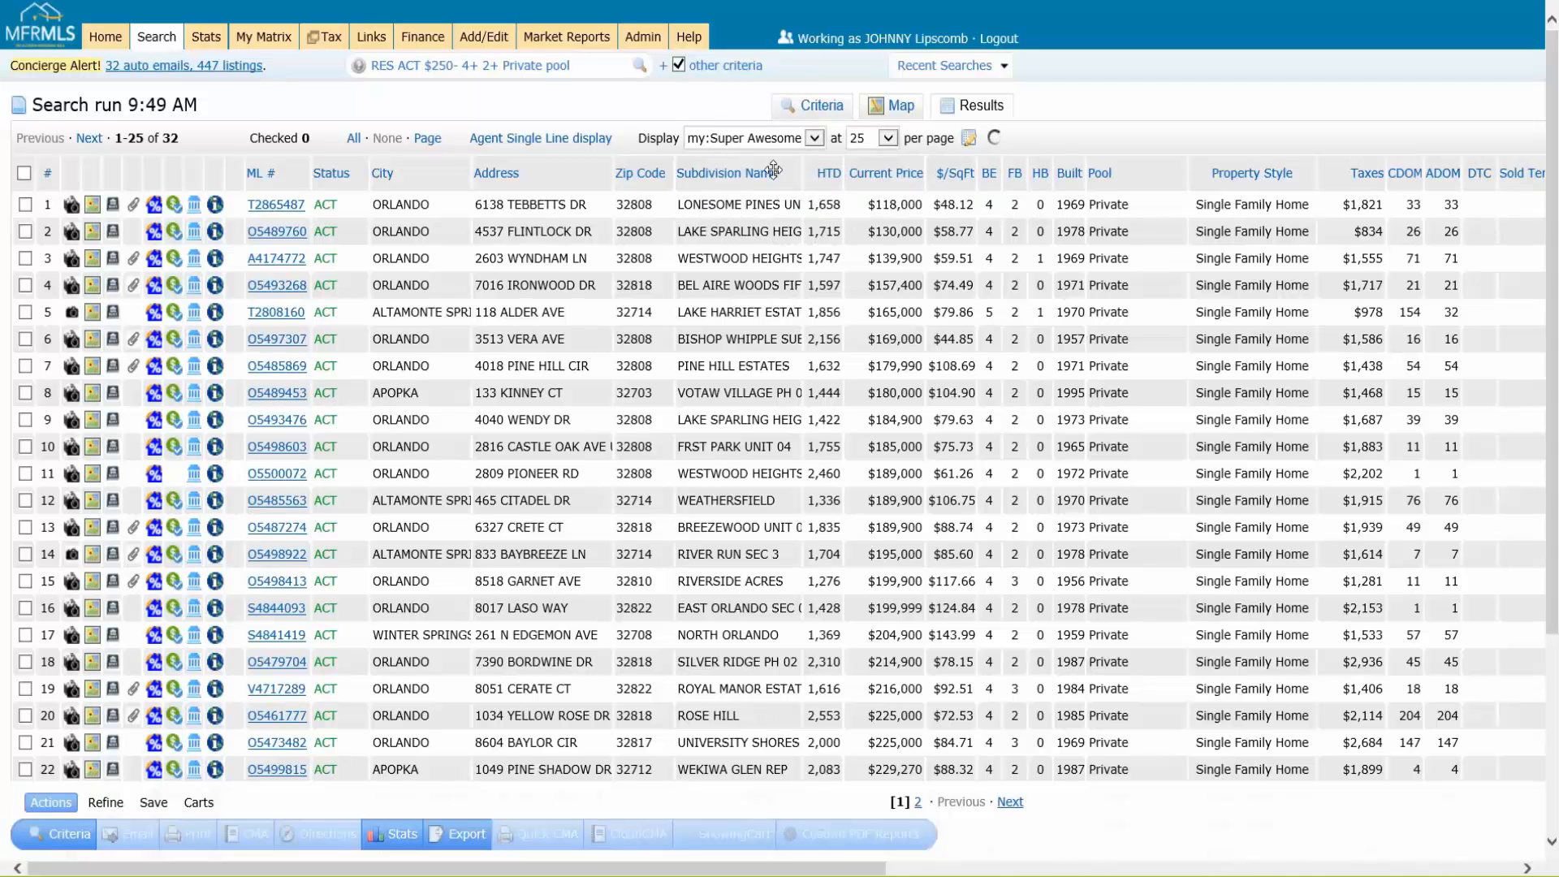
# Step: Start a new Residential Quick search and set the city to orlando
pyautogui.moveTo(154, 47)
pyautogui.moveTo(243, 67)
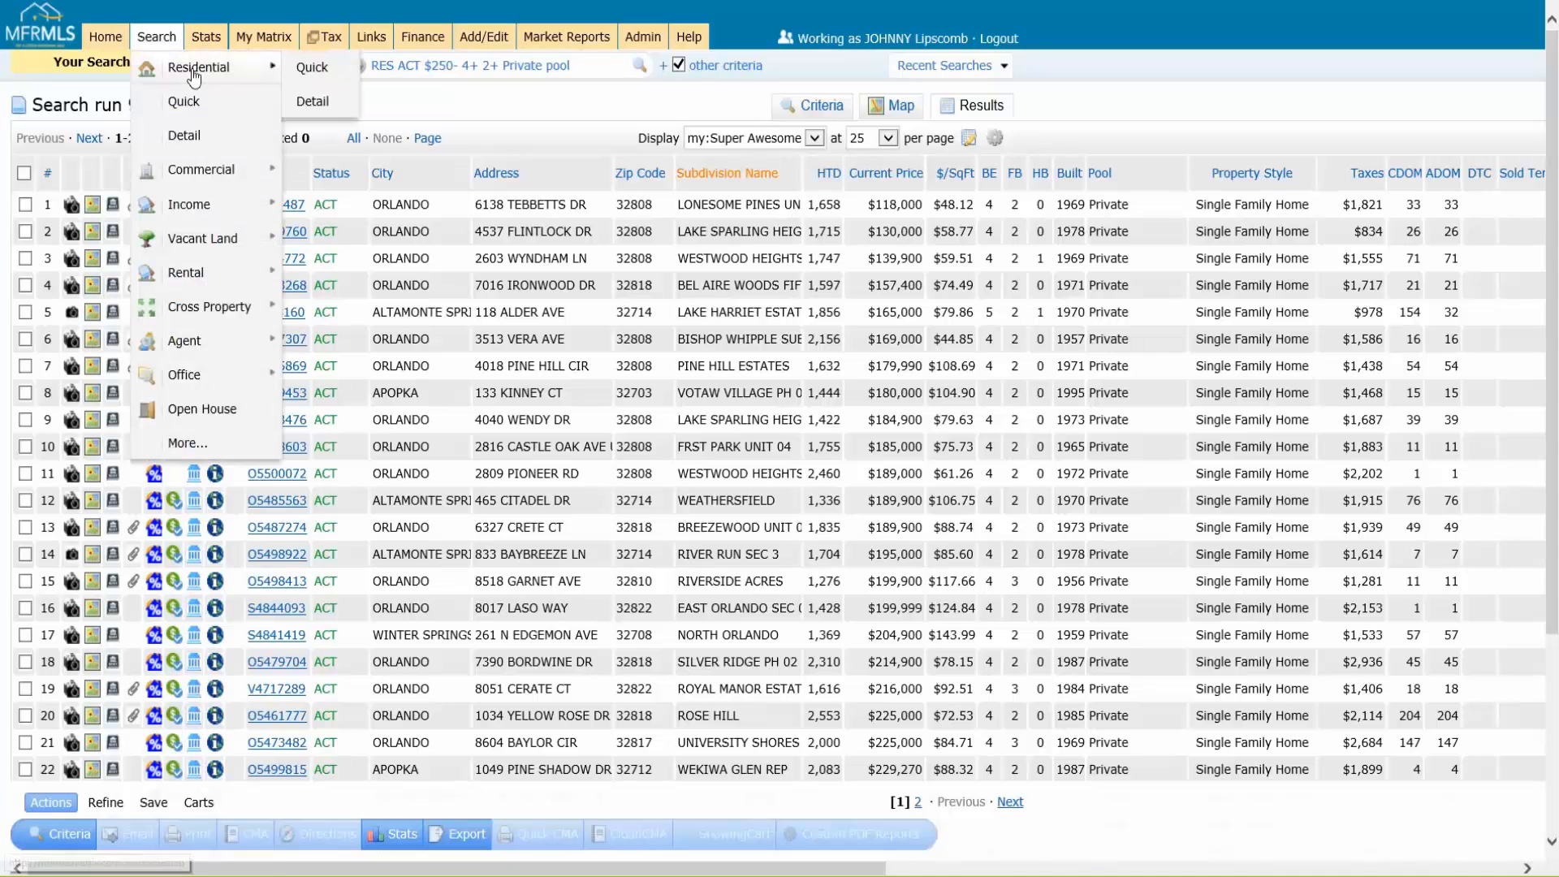
pyautogui.click(341, 66)
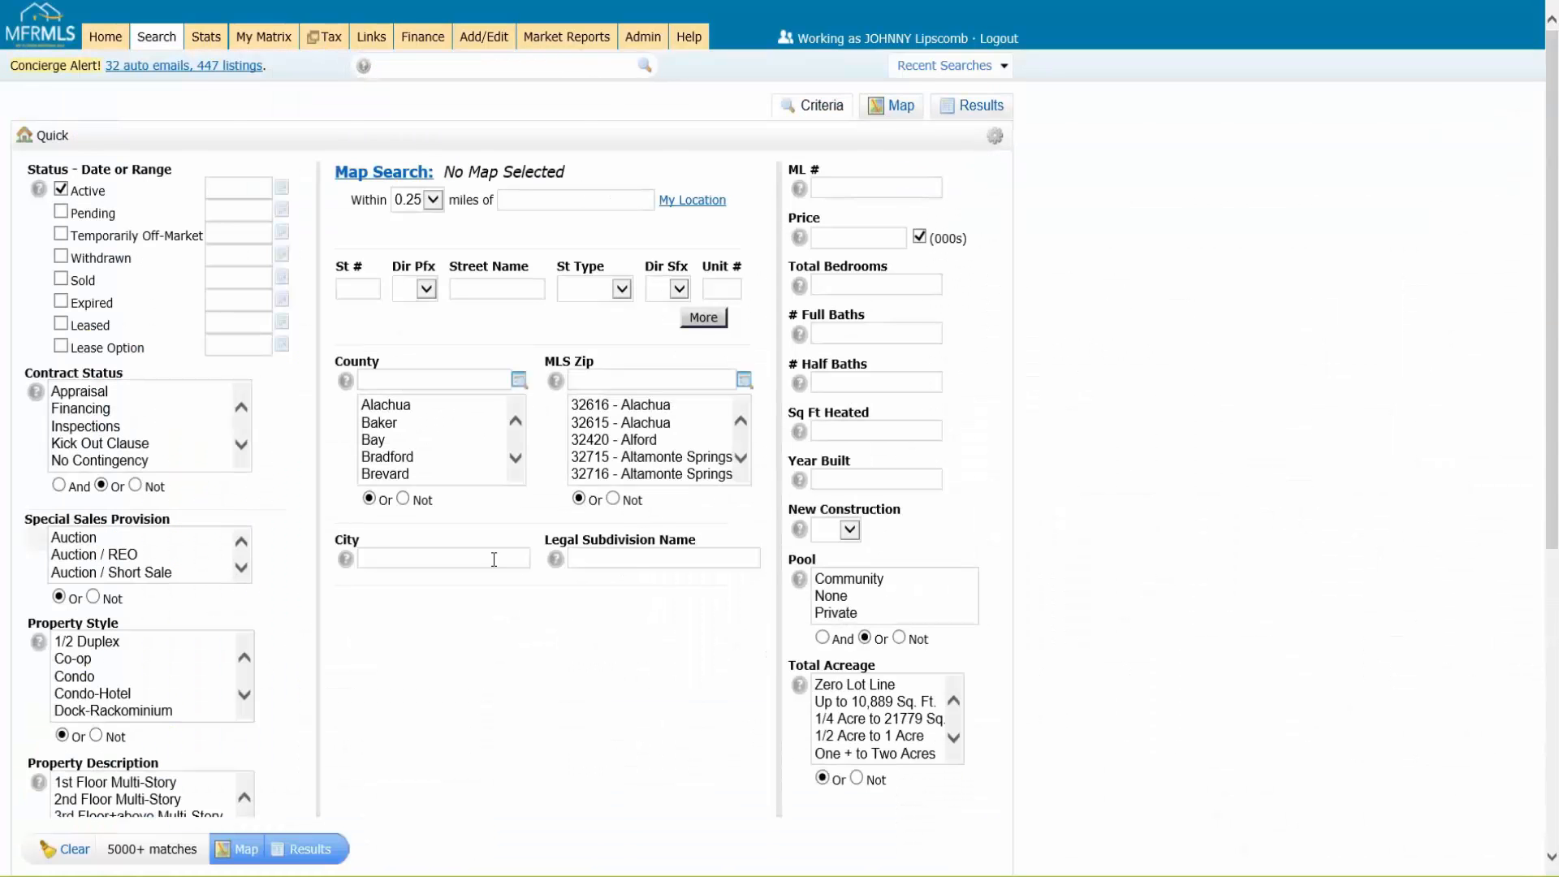
pyautogui.click(435, 558)
pyautogui.write('orlando')
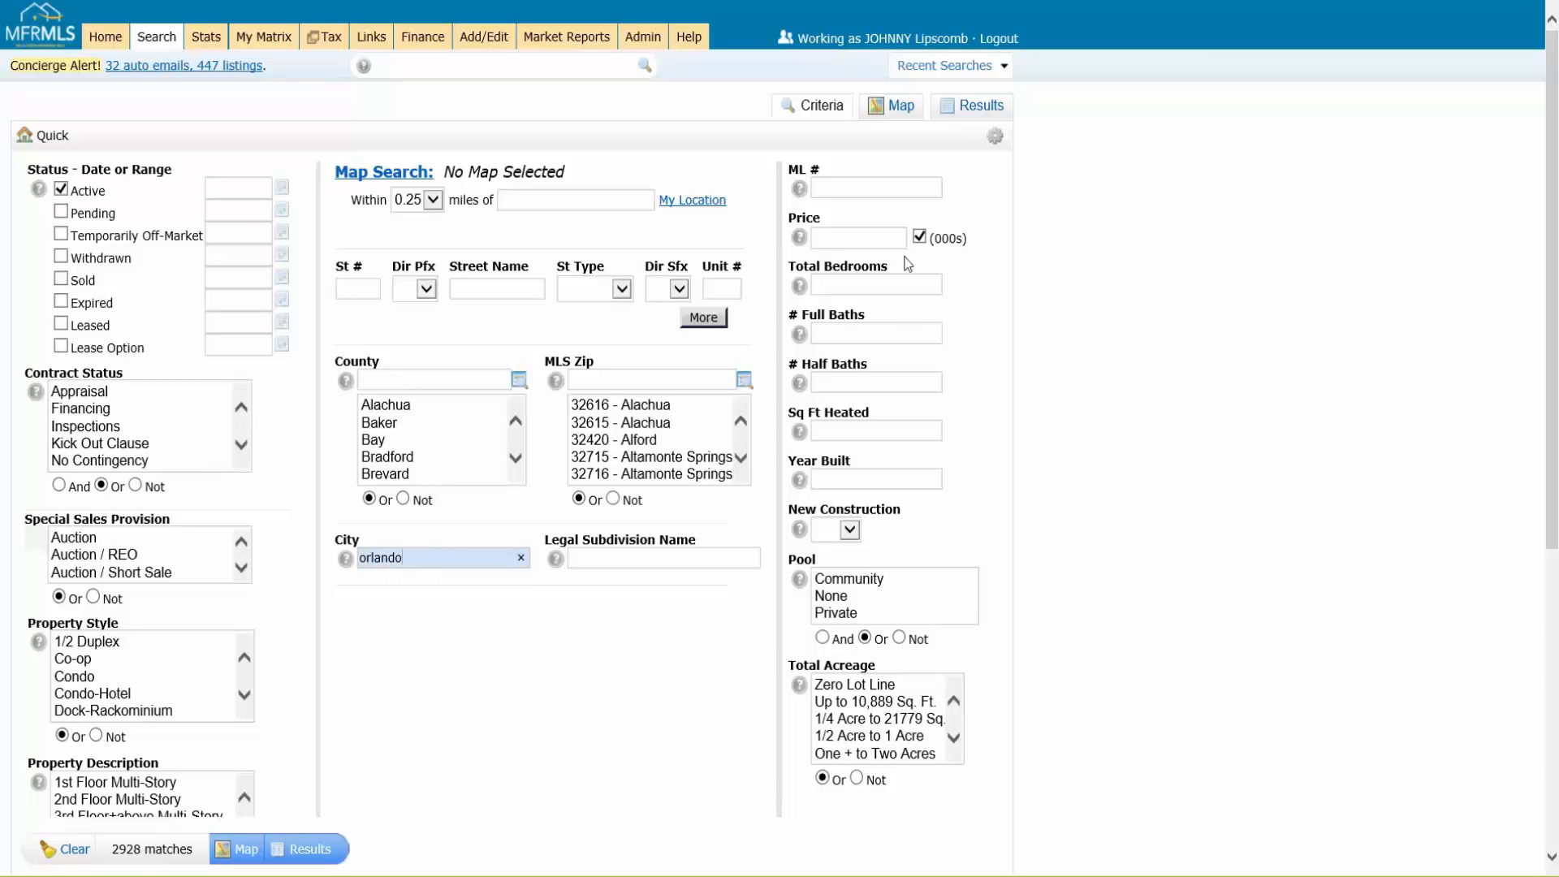
# Step: Set the price to 200-, total bedrooms to 4+ and full baths to 3+, and show the results
pyautogui.click(832, 240)
pyautogui.write('200-')
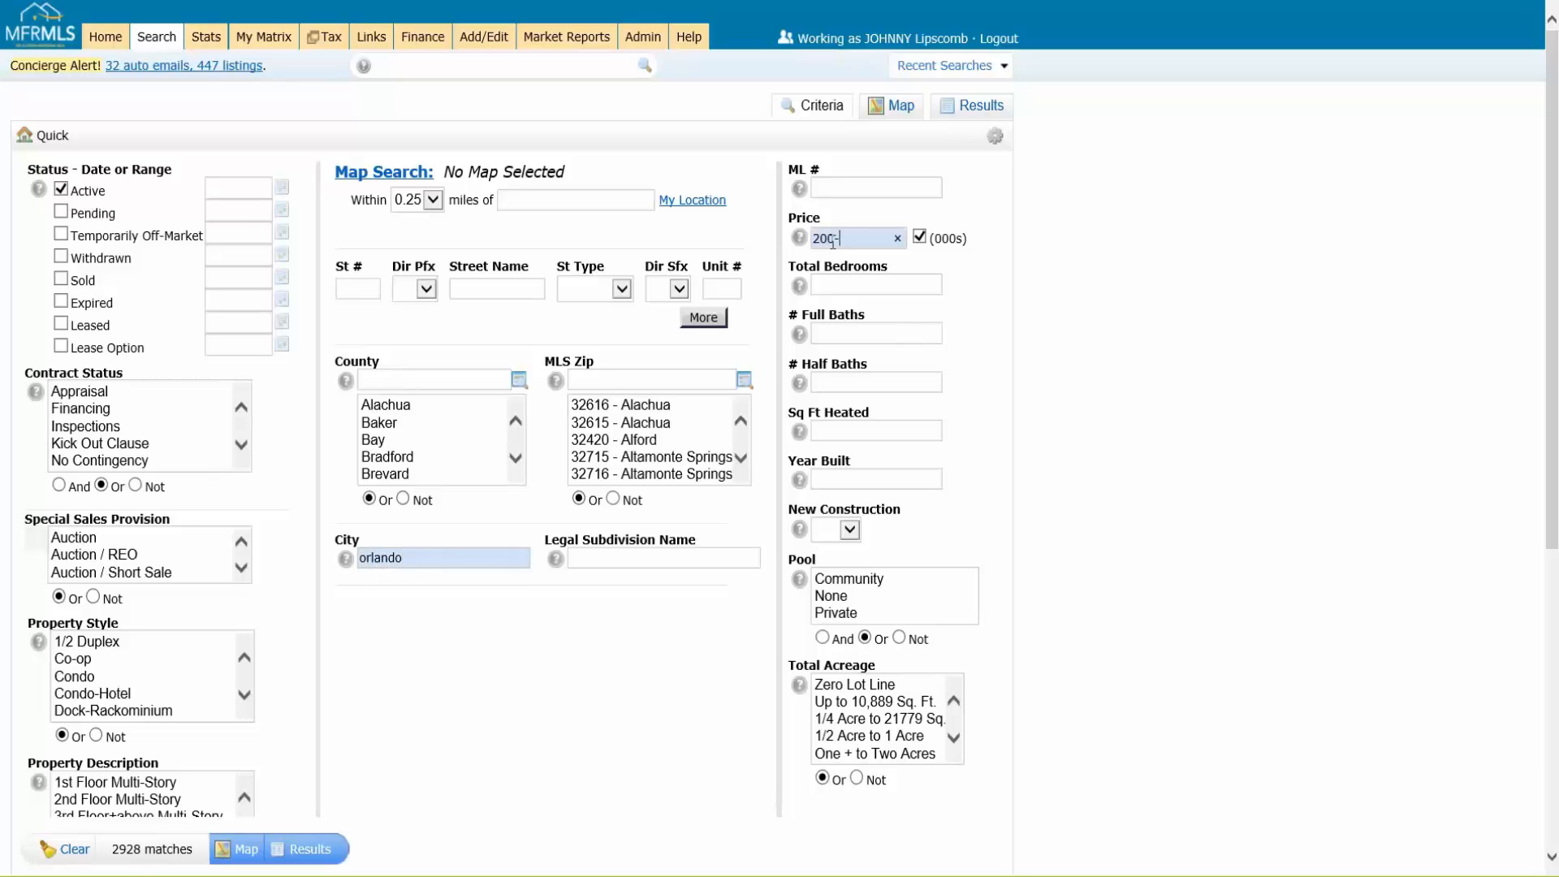
pyautogui.write('4+')
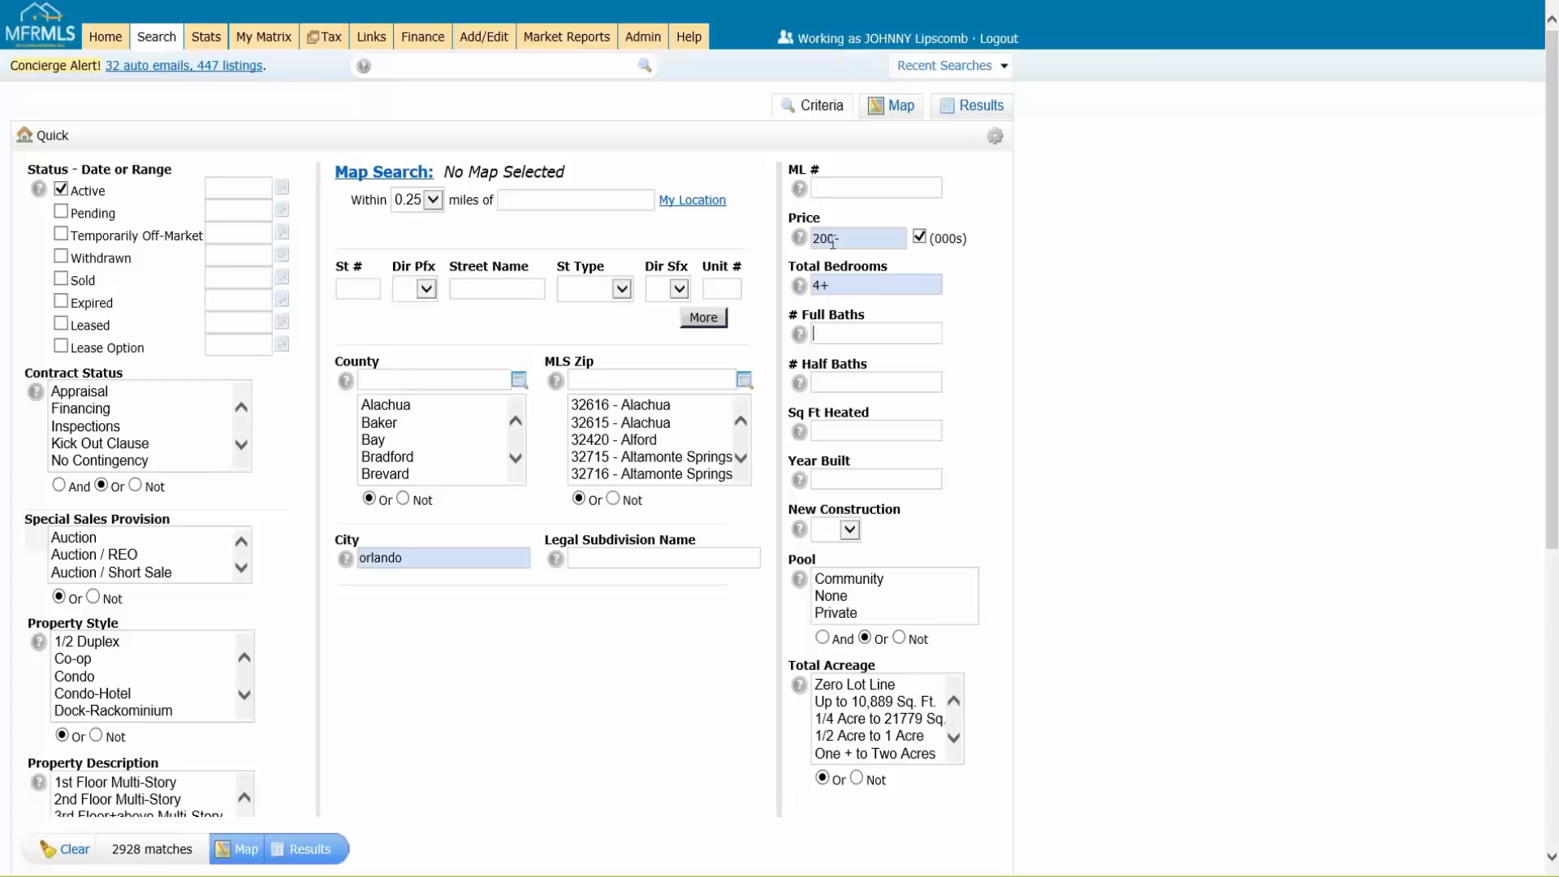
pyautogui.write('3+')
pyautogui.press('Tab')
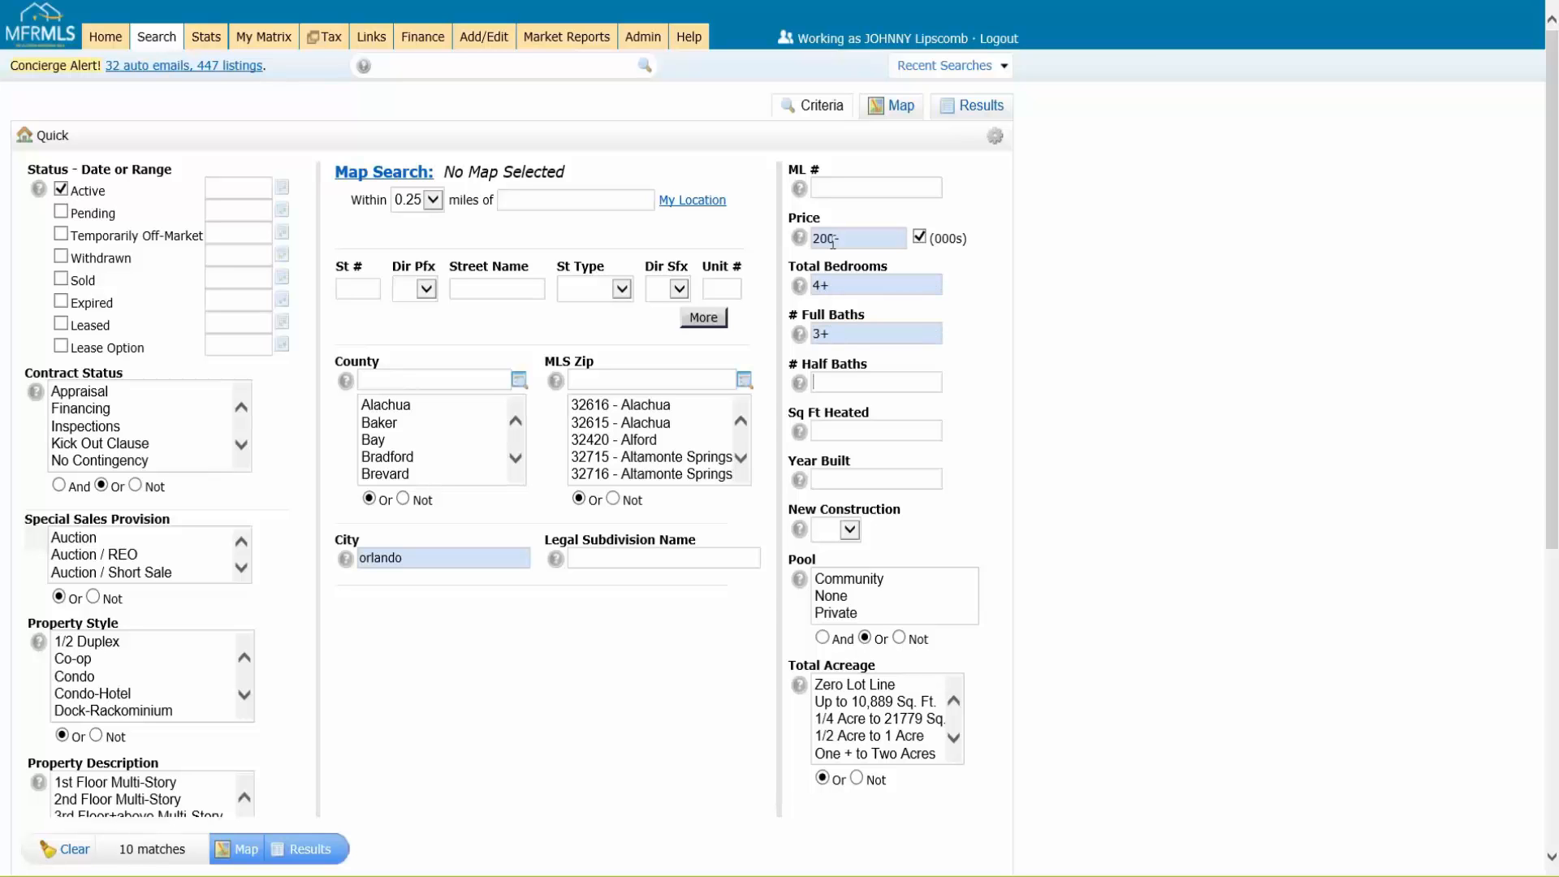
pyautogui.click(986, 111)
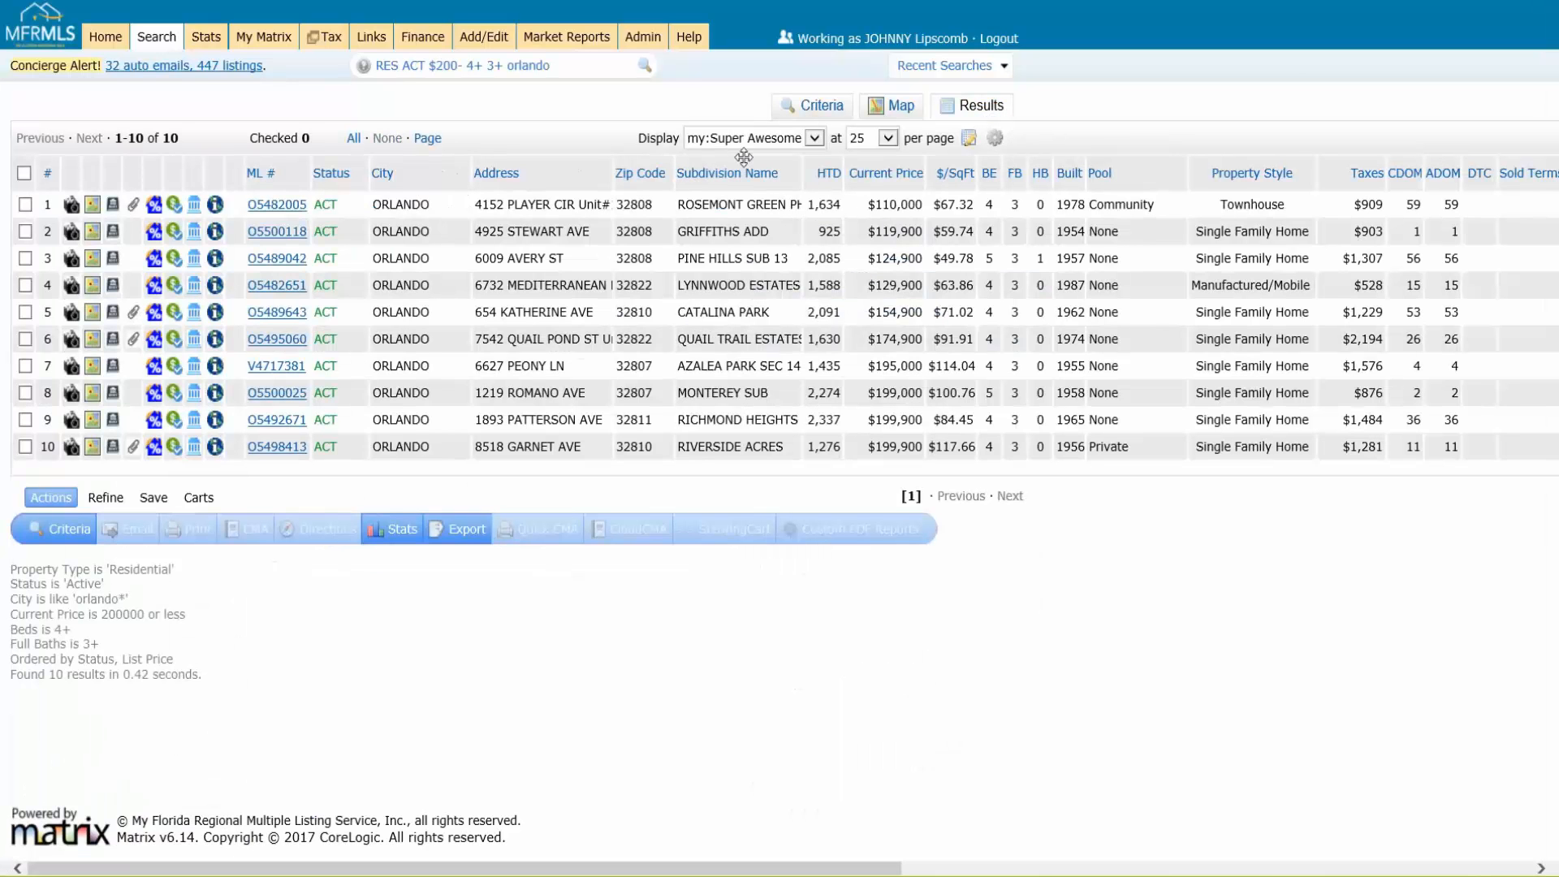
# Step: Reset the results display settings to the system Search defaults
pyautogui.click(743, 153)
pyautogui.click(994, 138)
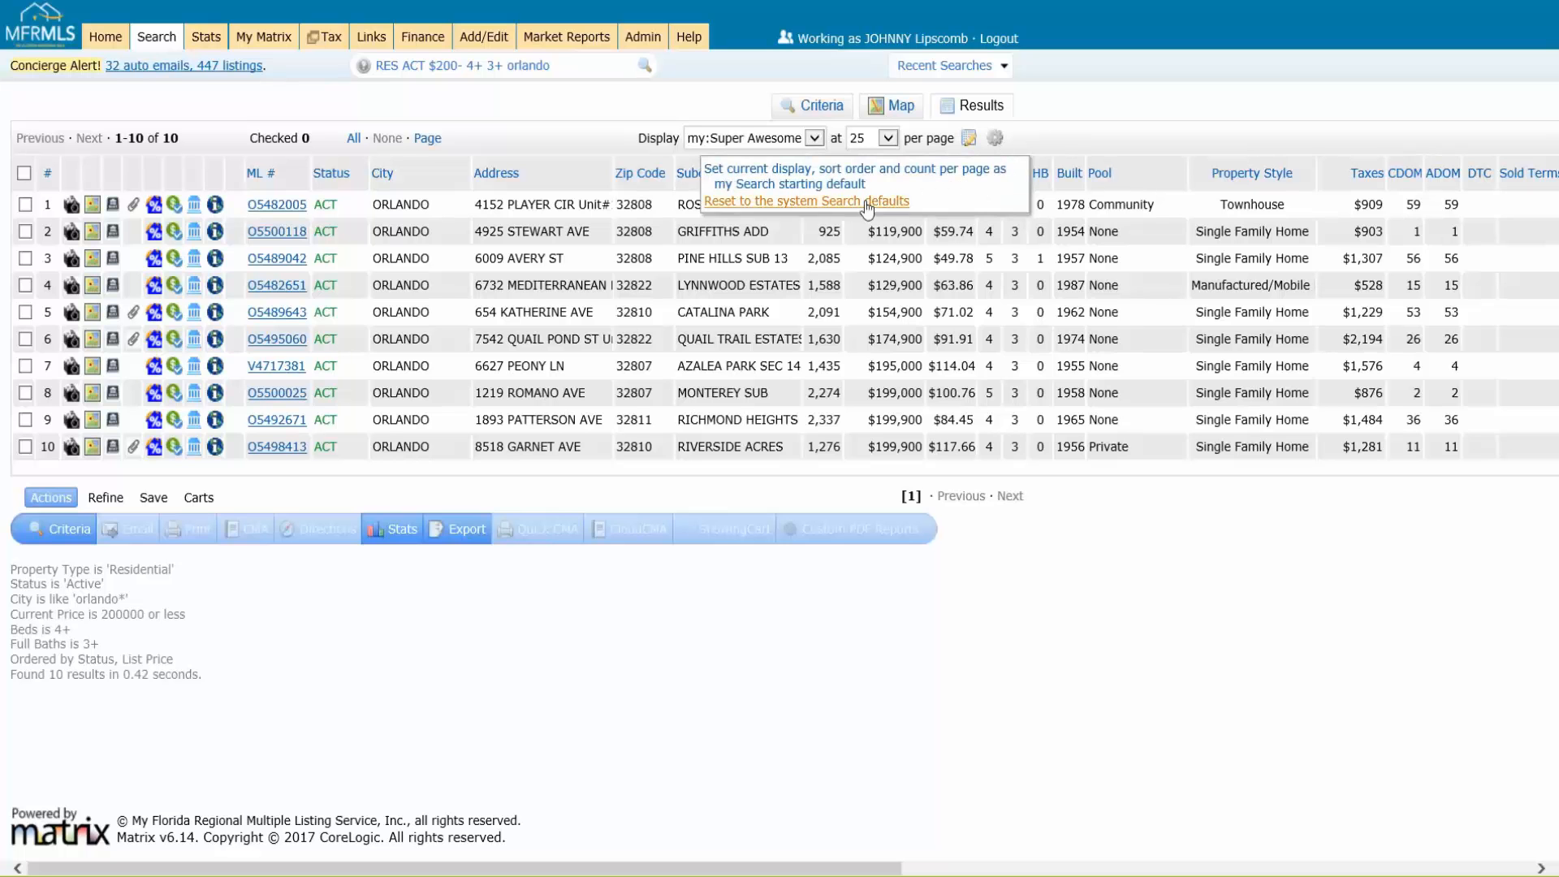
pyautogui.click(819, 205)
pyautogui.press('ctrl')
pyautogui.press('ctrl')
pyautogui.press('ctrl')
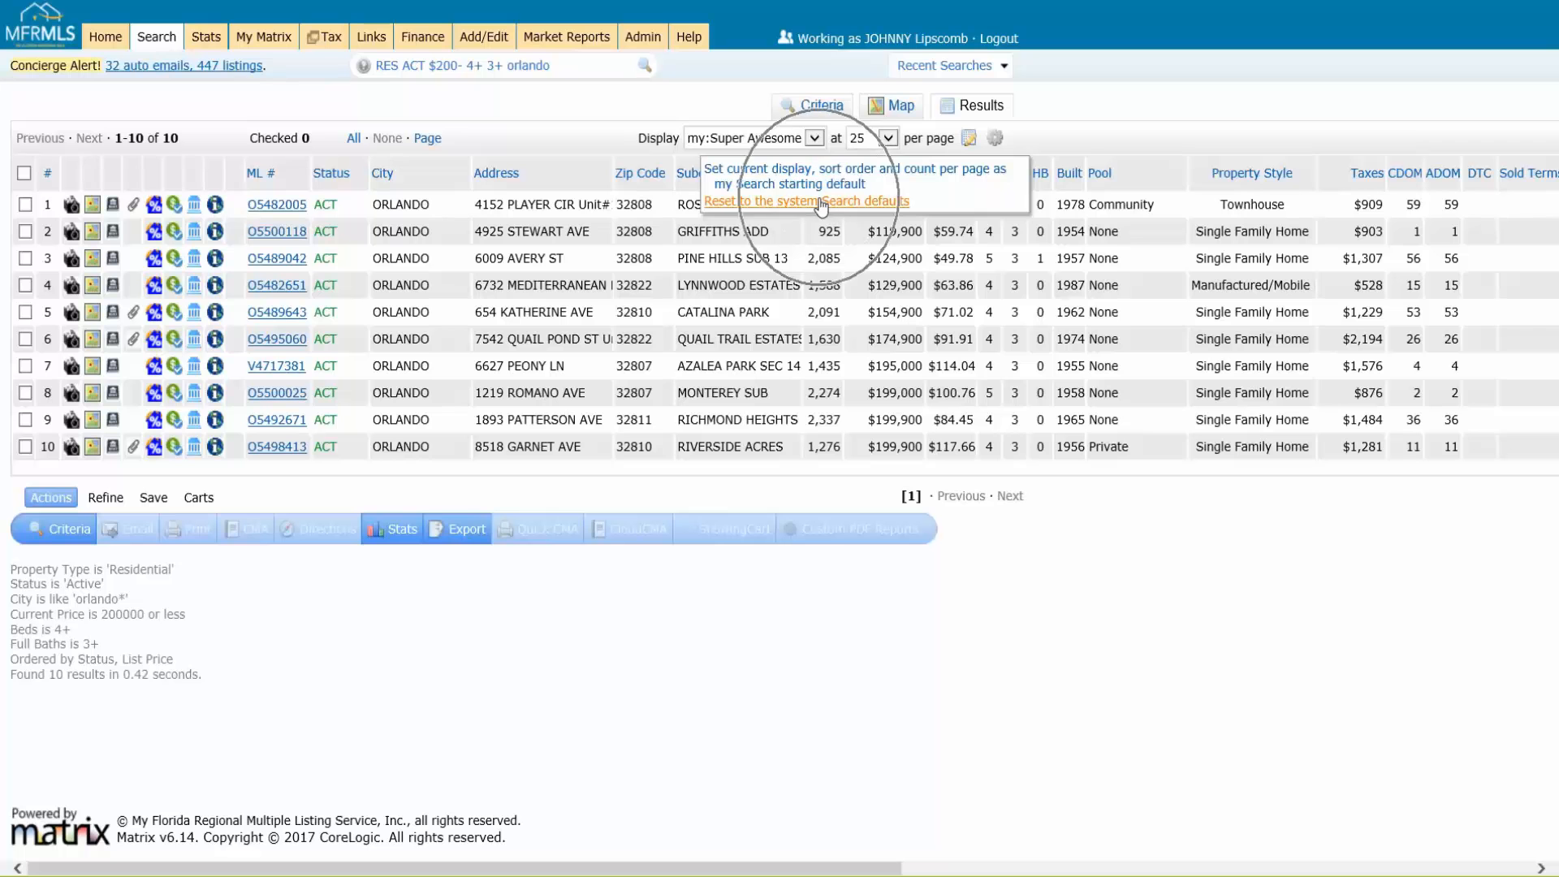
pyautogui.click(823, 203)
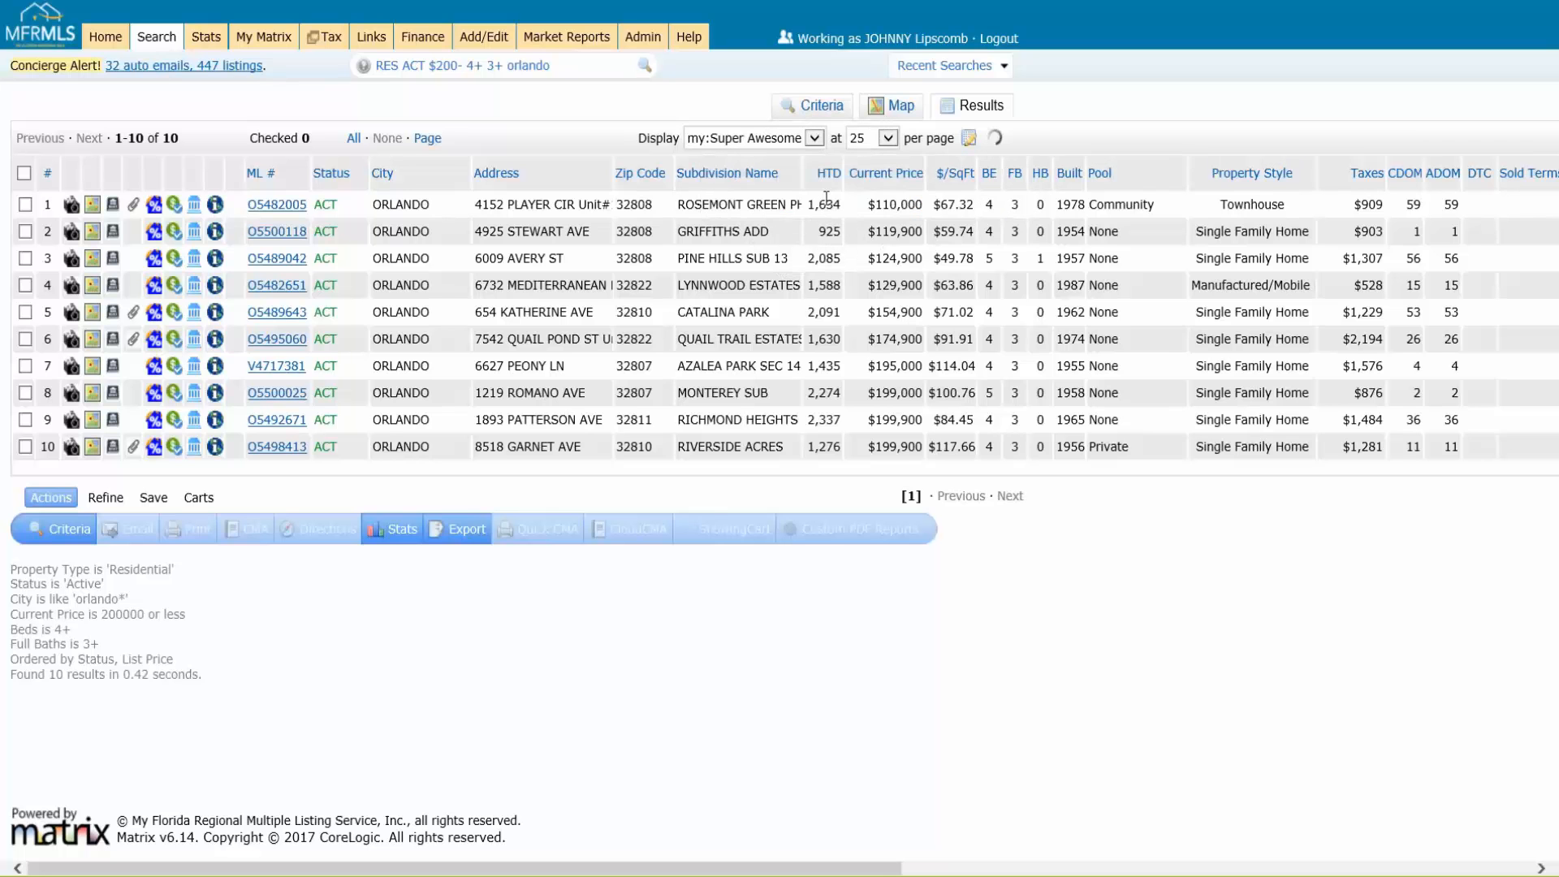
pyautogui.click(754, 136)
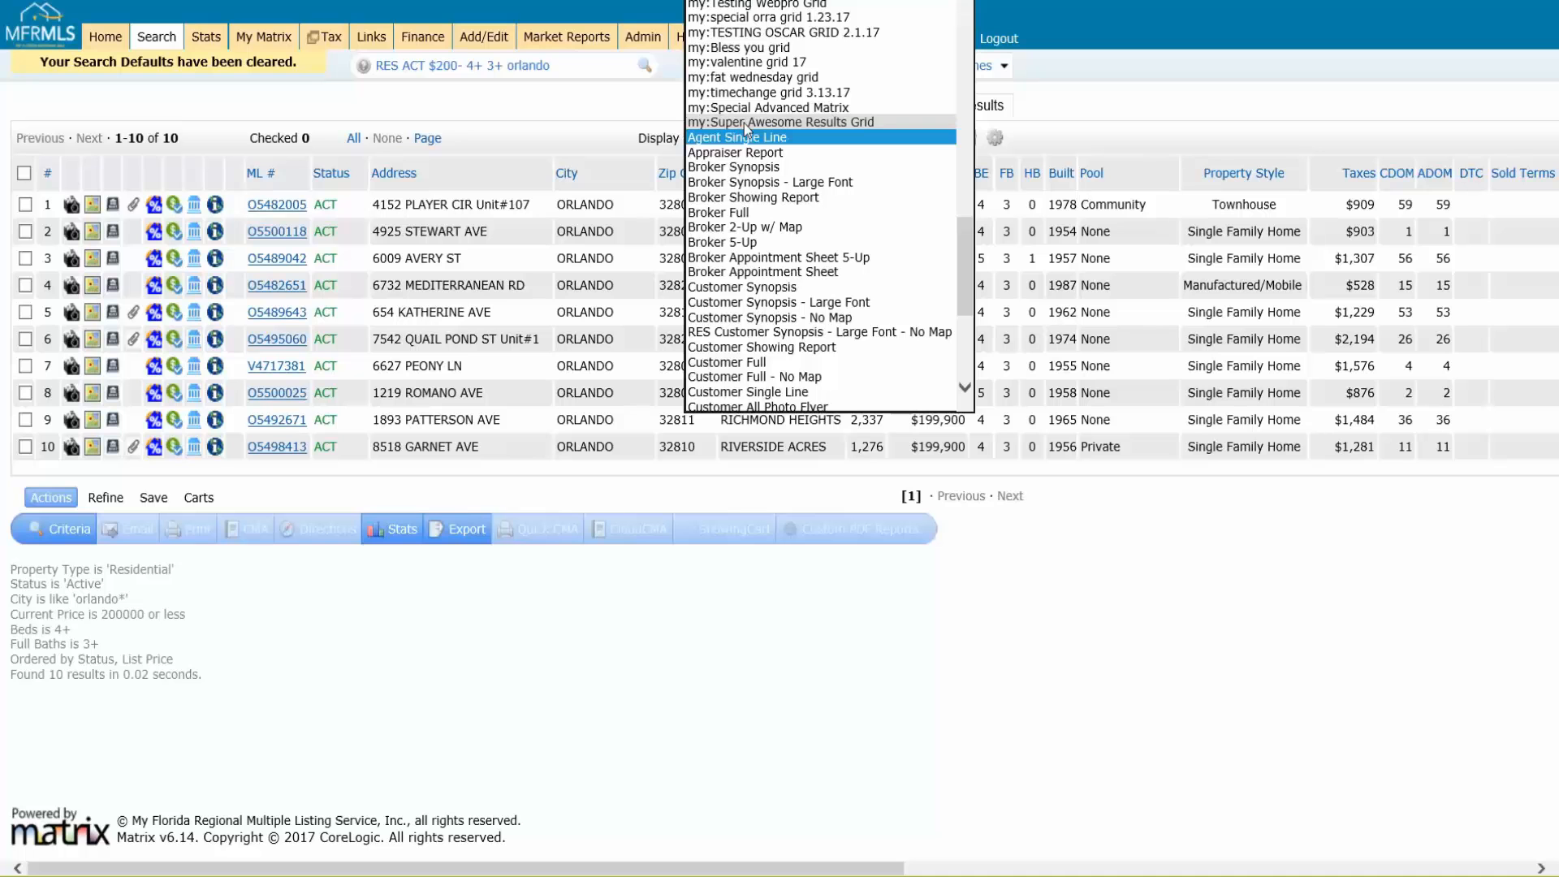
pyautogui.click(590, 119)
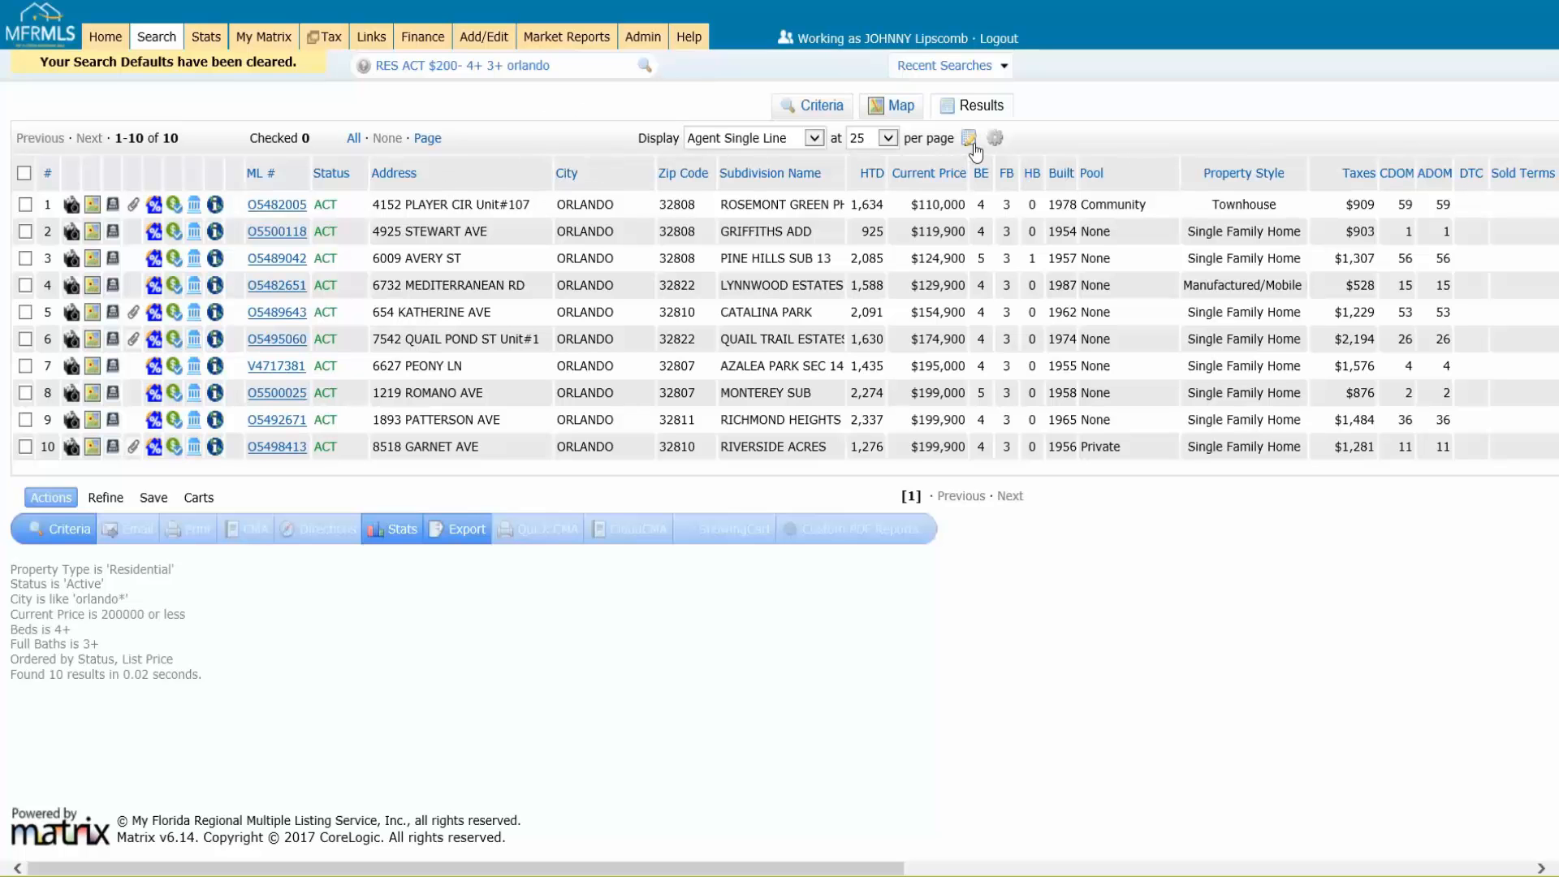
pyautogui.click(818, 139)
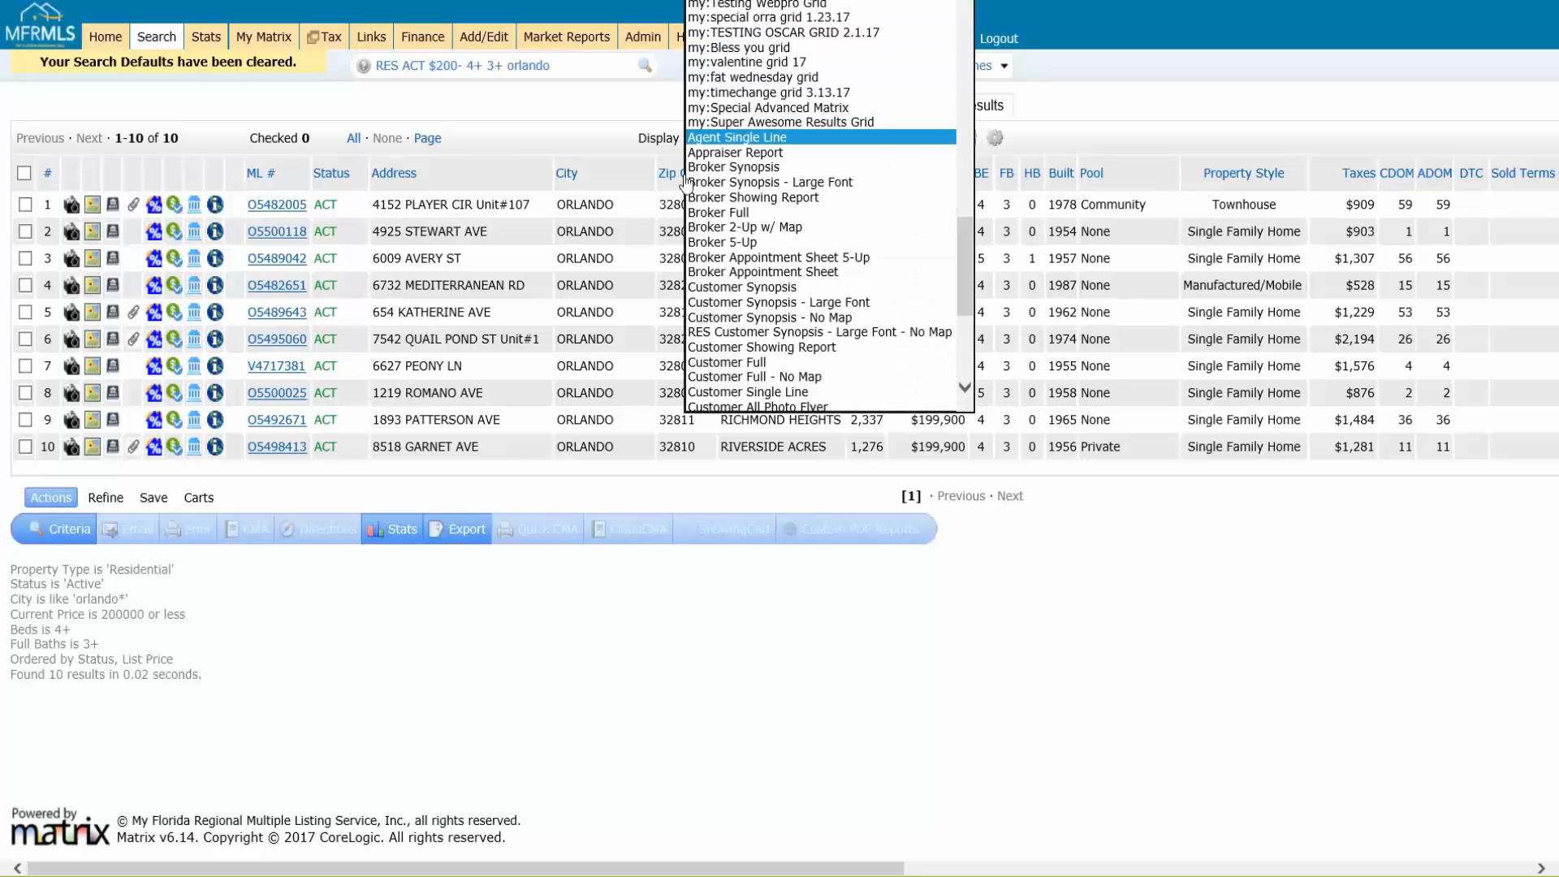
pyautogui.click(521, 142)
# Step: Open the My Matrix settings page and locate the Custom Displays section
pyautogui.click(268, 39)
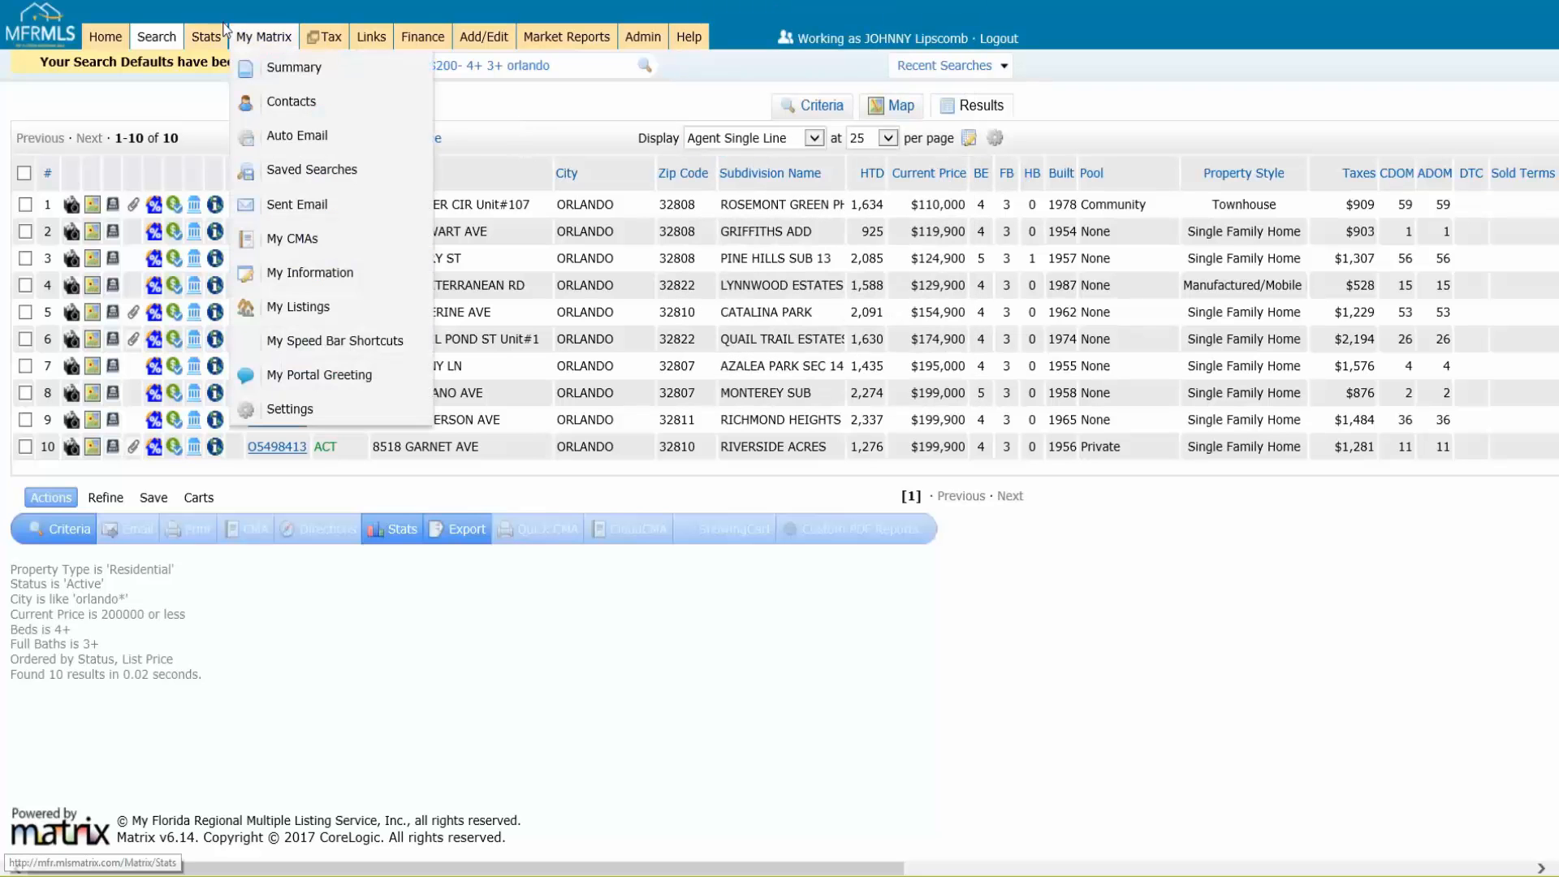
pyautogui.click(283, 412)
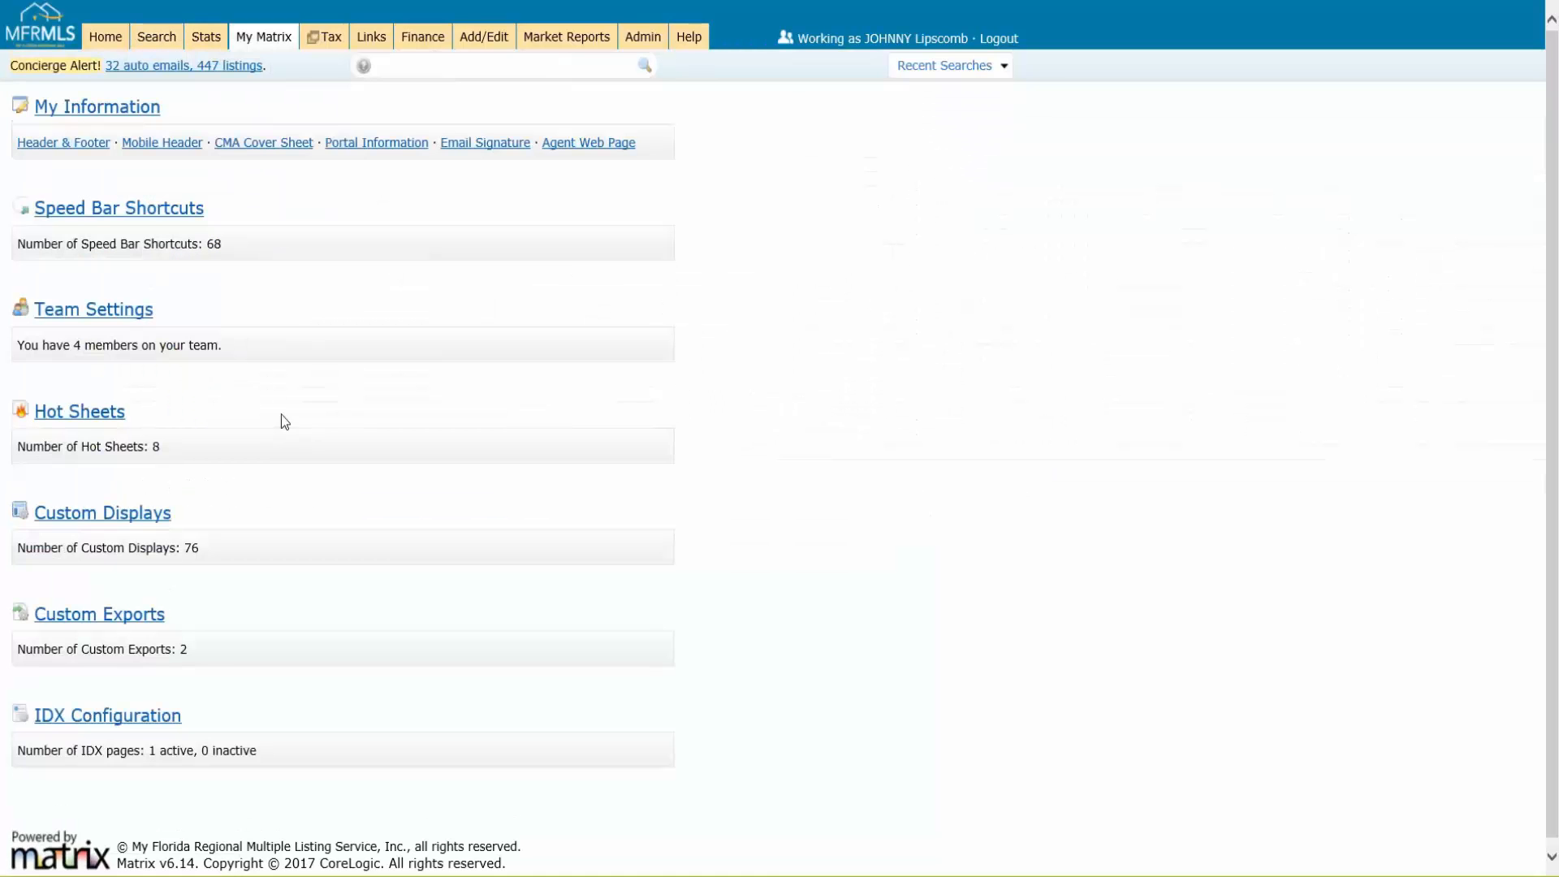
pyautogui.click(196, 563)
pyautogui.click(223, 558)
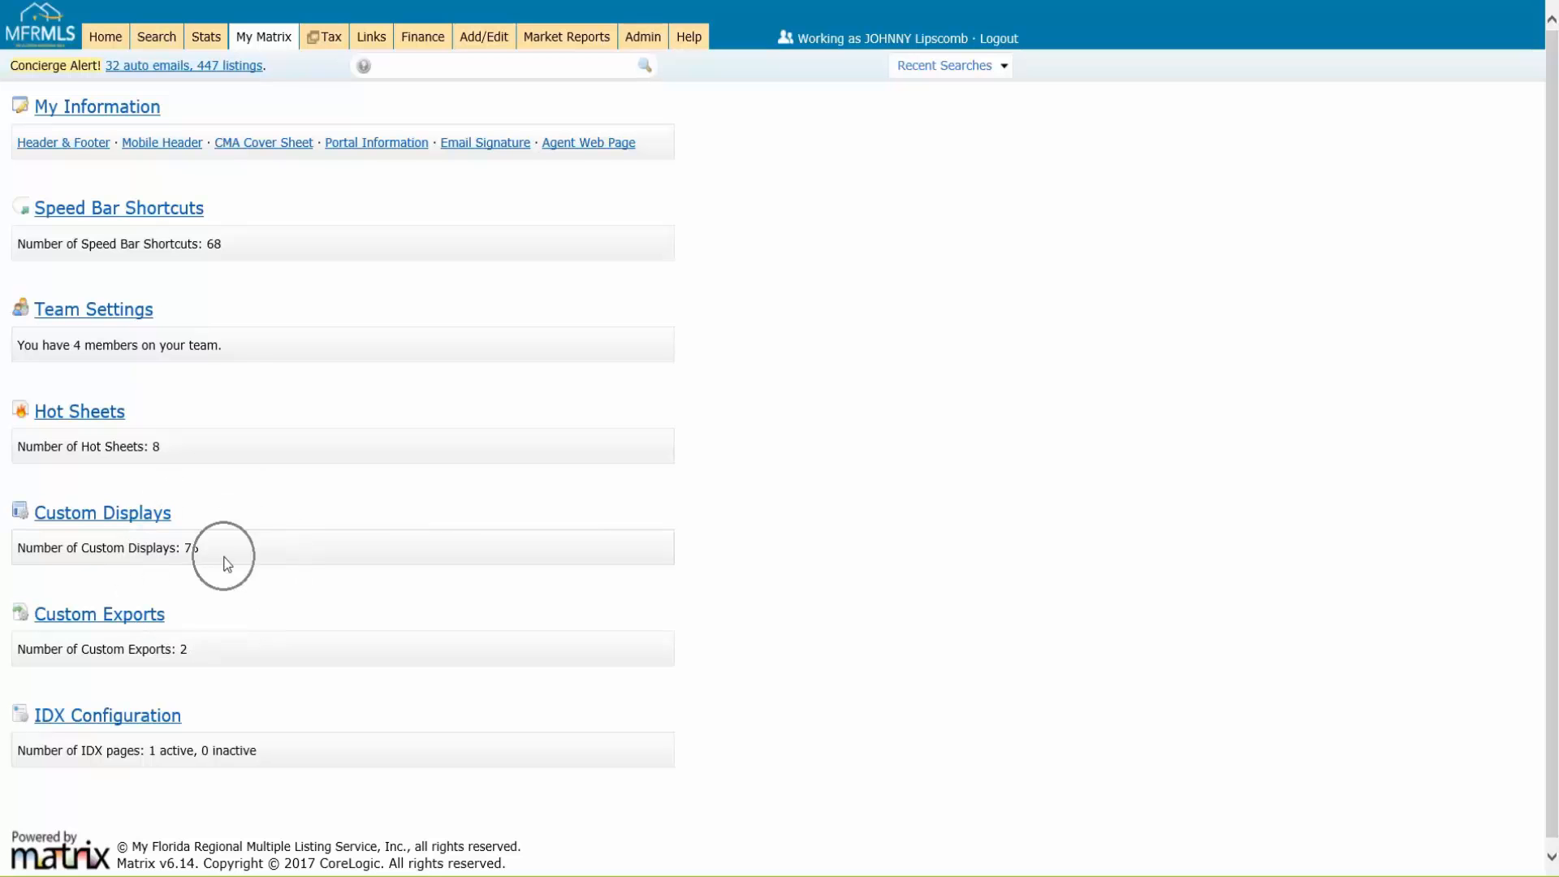